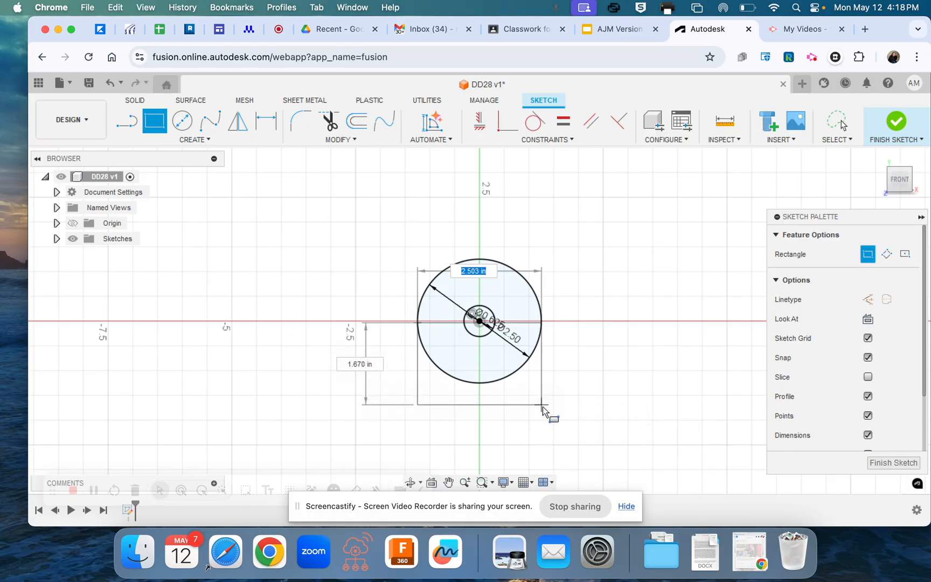
# Draw a rectangle about 2.5 in wide and 1.74 in high below the large circle's centre and make both vertical sides tangent to it.
pyautogui.click(542, 407)
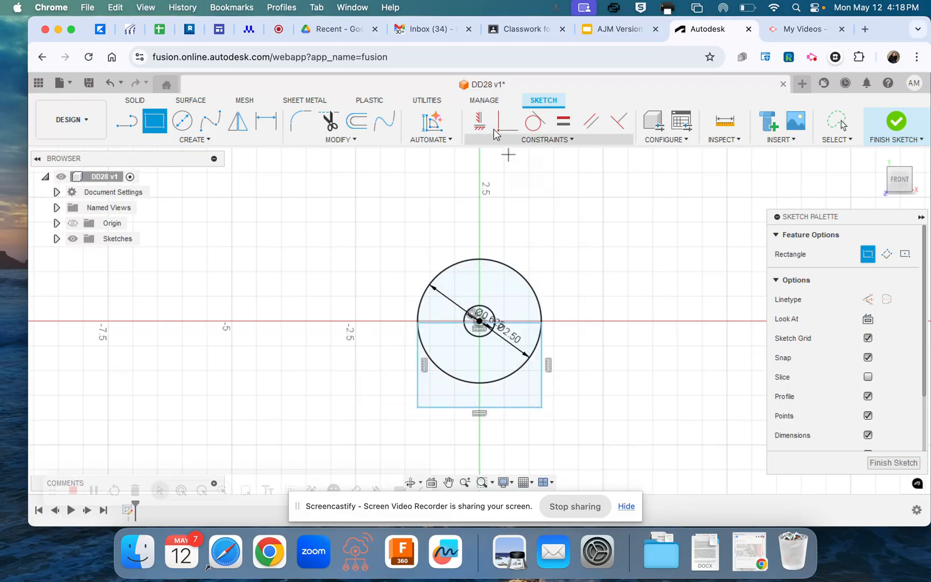
pyautogui.click(534, 122)
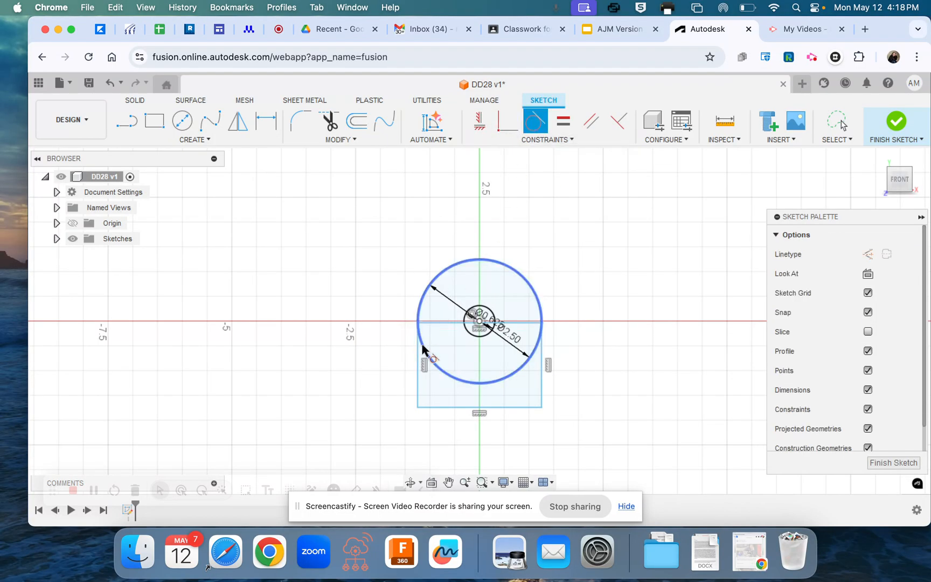
pyautogui.click(420, 317)
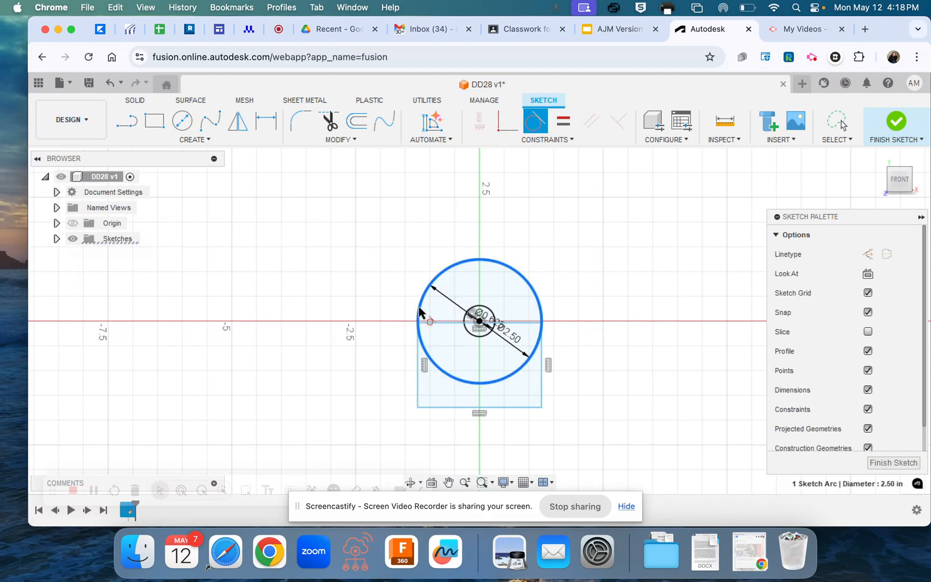
pyautogui.click(419, 354)
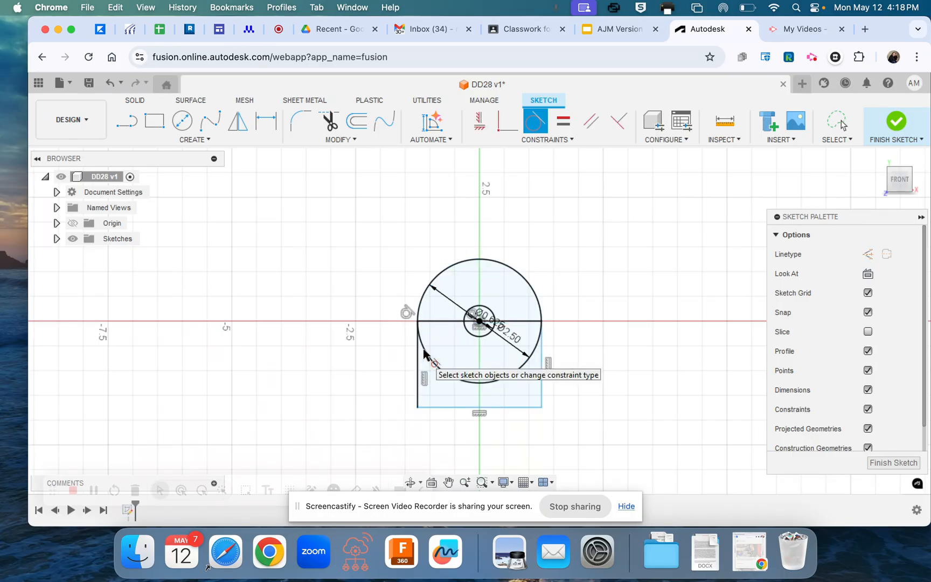
pyautogui.click(541, 311)
pyautogui.click(542, 359)
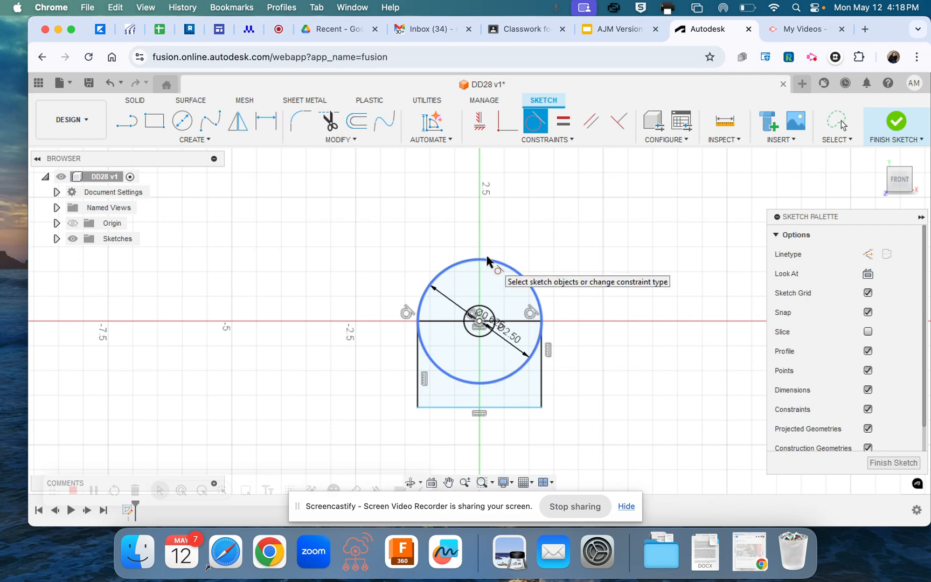
# Dimension the rectangle's height as 1.375 in and finish the sketch.
pyautogui.press('d')
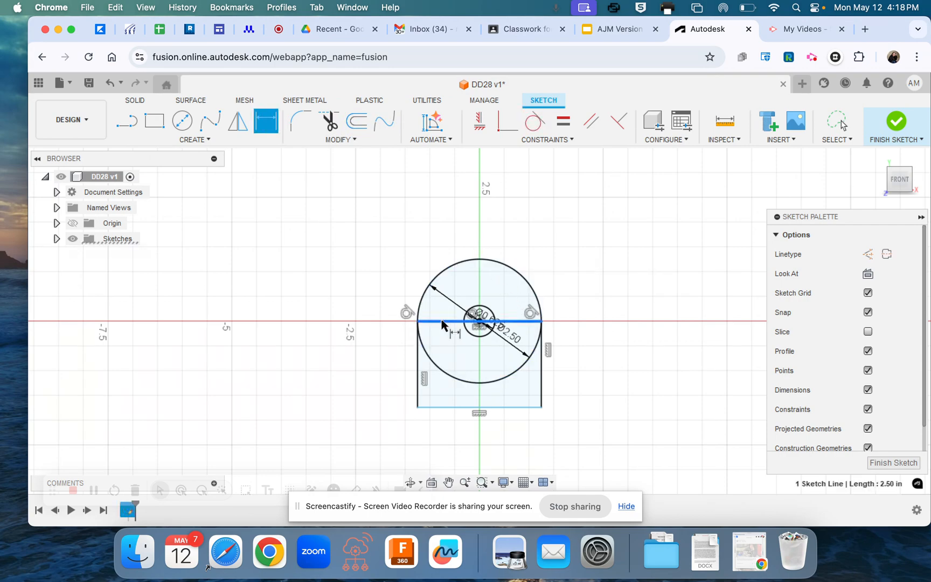
pyautogui.click(443, 408)
pyautogui.click(444, 408)
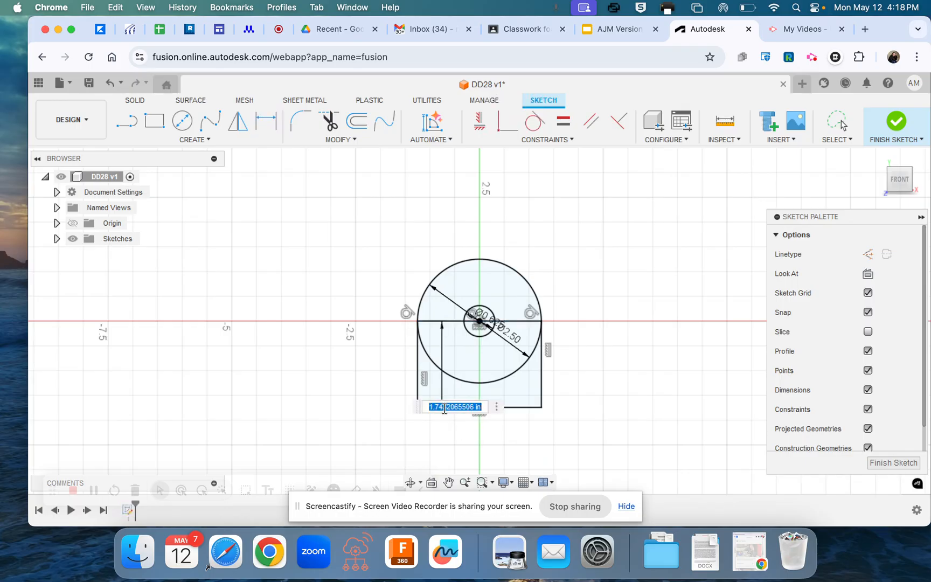
pyautogui.write('1.375')
pyautogui.press('Return')
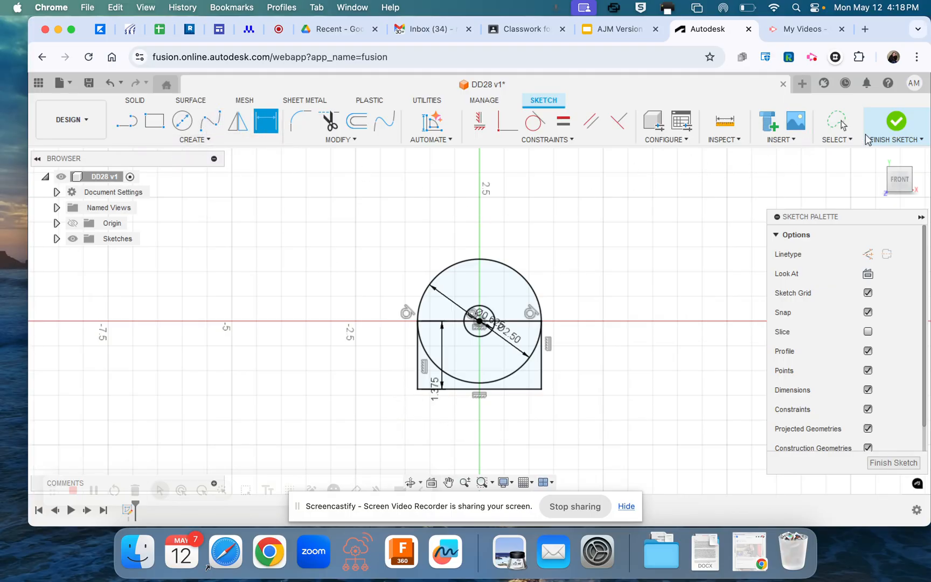
pyautogui.click(884, 142)
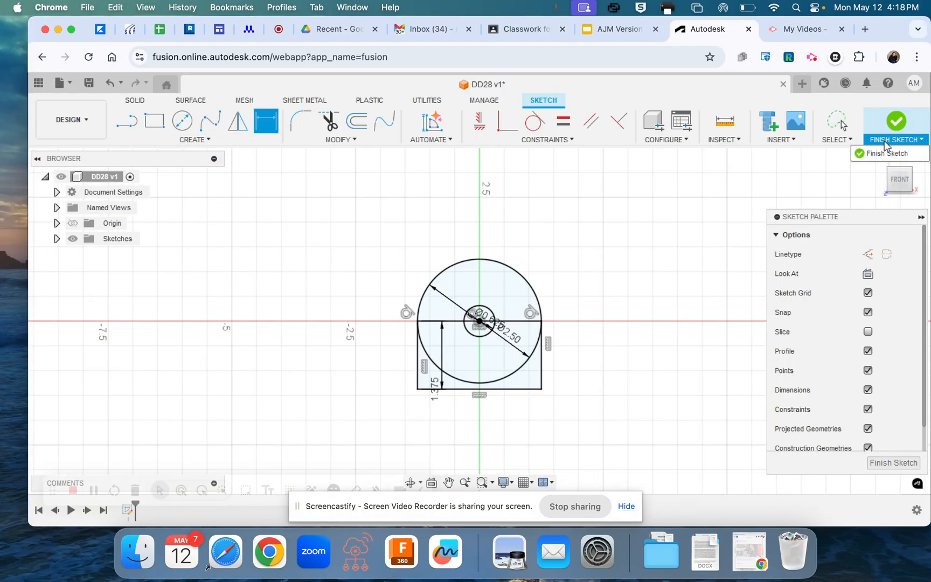
pyautogui.click(885, 153)
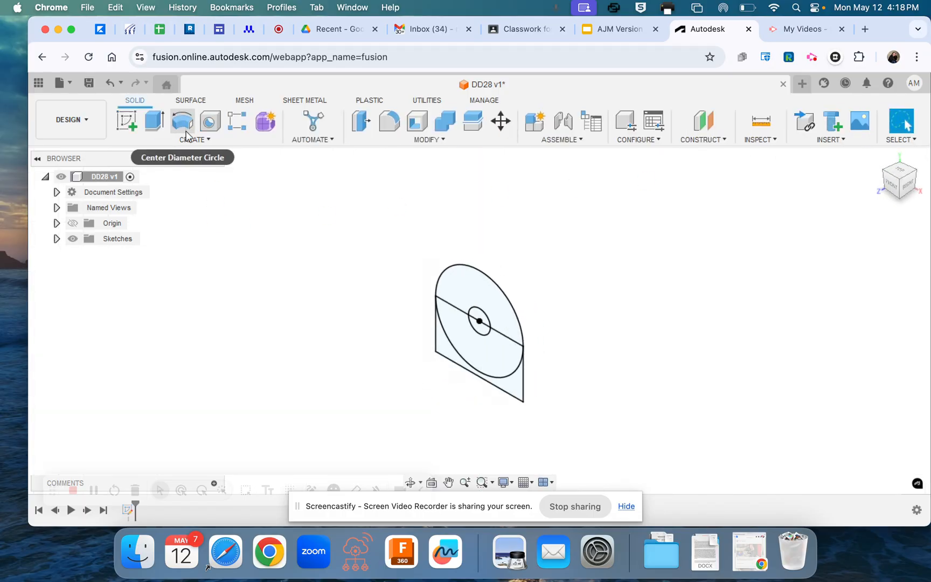
# Extrude the rounded plate profiles 0.5 in as a new body, leaving out the small centre circle.
pyautogui.click(154, 141)
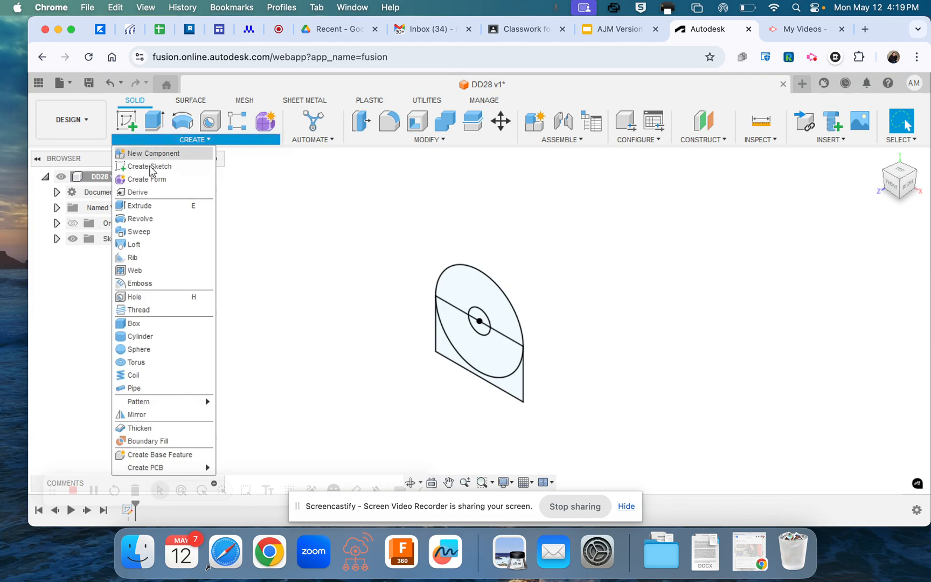
pyautogui.click(146, 209)
pyautogui.click(458, 288)
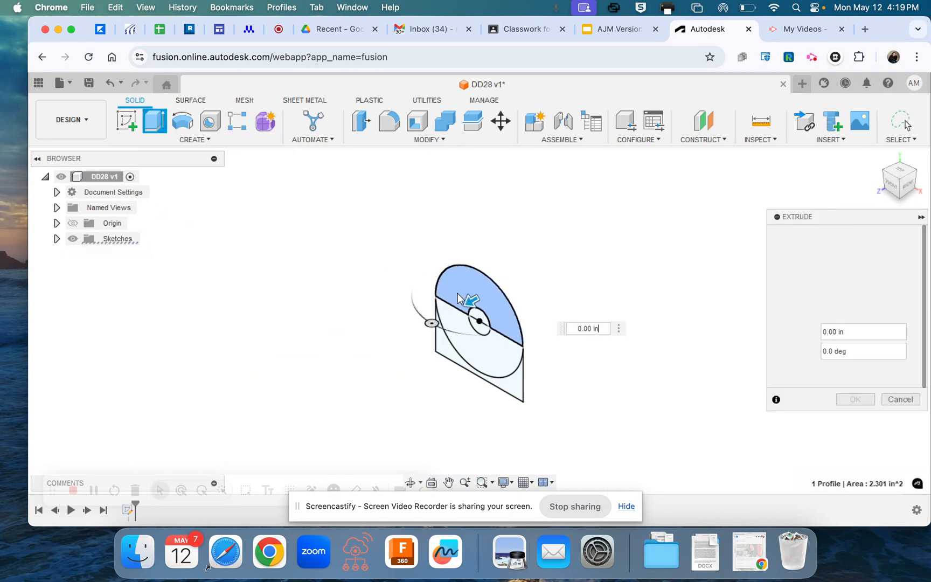
pyautogui.click(457, 323)
pyautogui.click(442, 350)
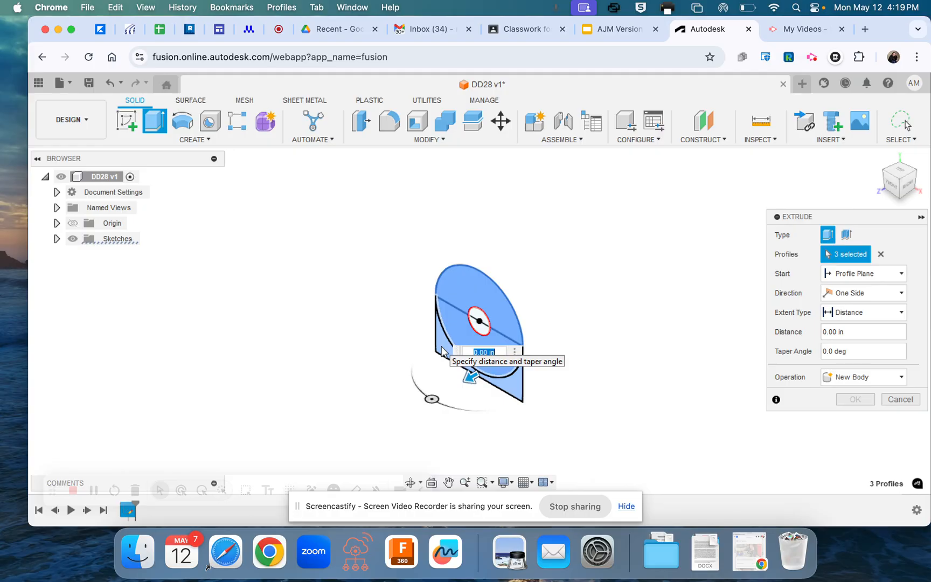
pyautogui.press('Return')
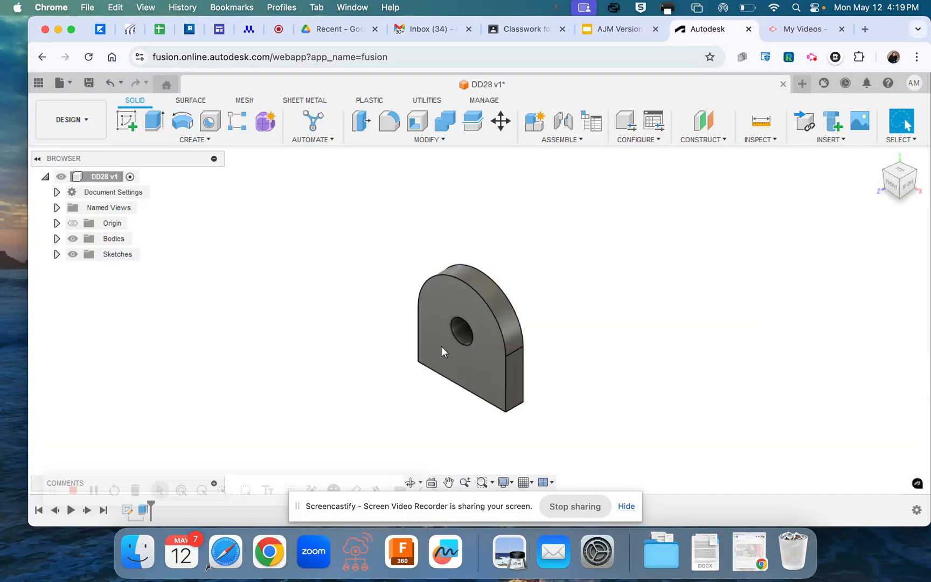
# Start a new sketch on the front face of the rounded plate.
pyautogui.click(187, 141)
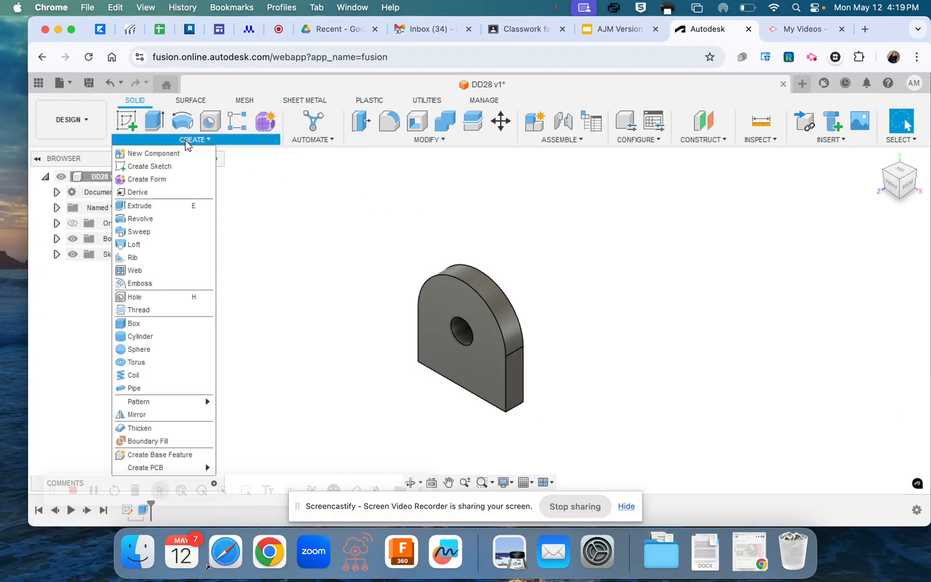
pyautogui.click(156, 165)
pyautogui.click(441, 360)
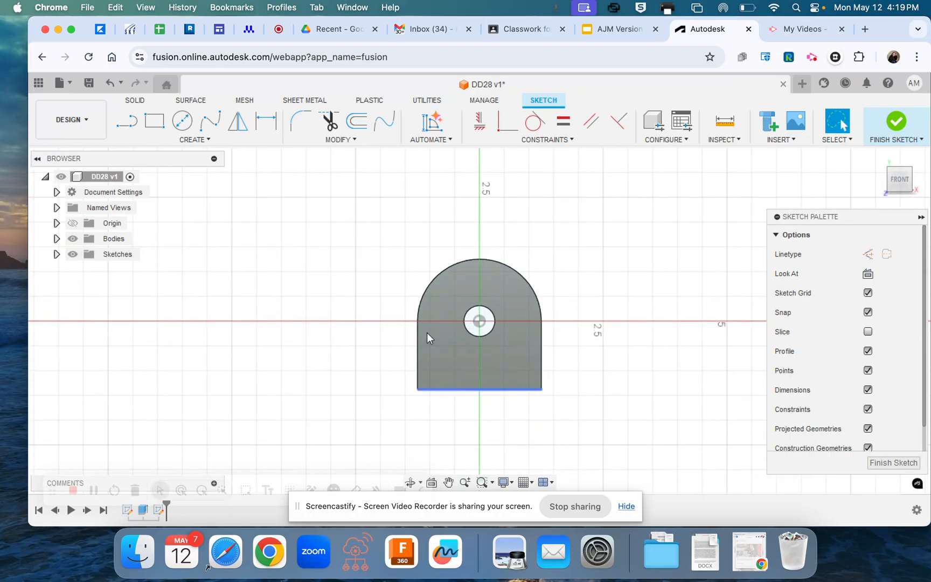
# Sketch a two-point rectangle about 0.69 in high across the full width of the face, starting at its lower-left corner.
pyautogui.click(154, 121)
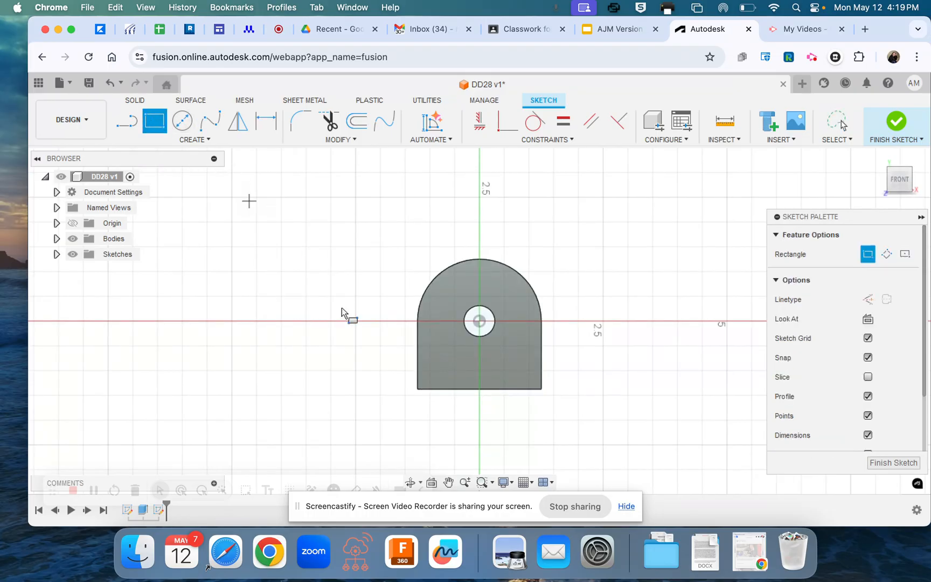
pyautogui.click(418, 389)
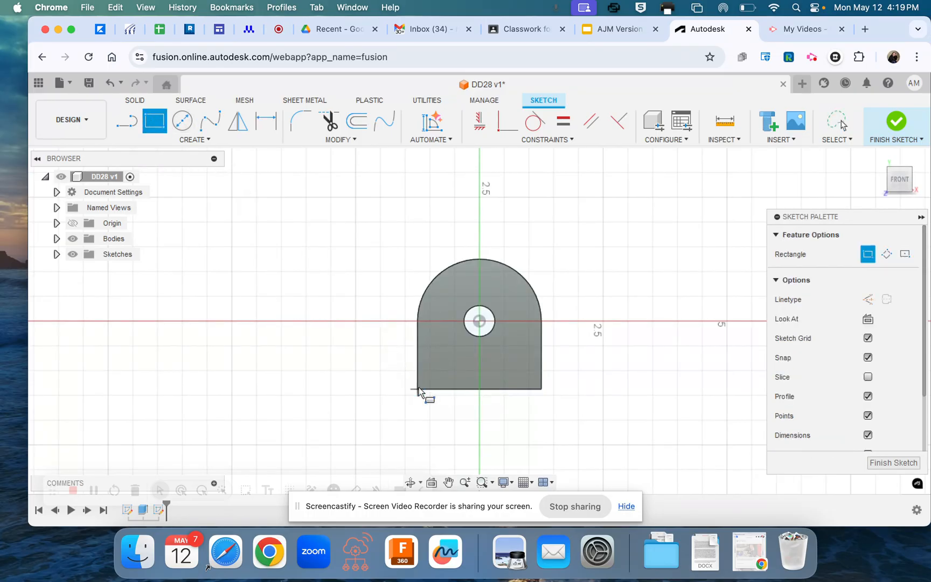
pyautogui.click(542, 353)
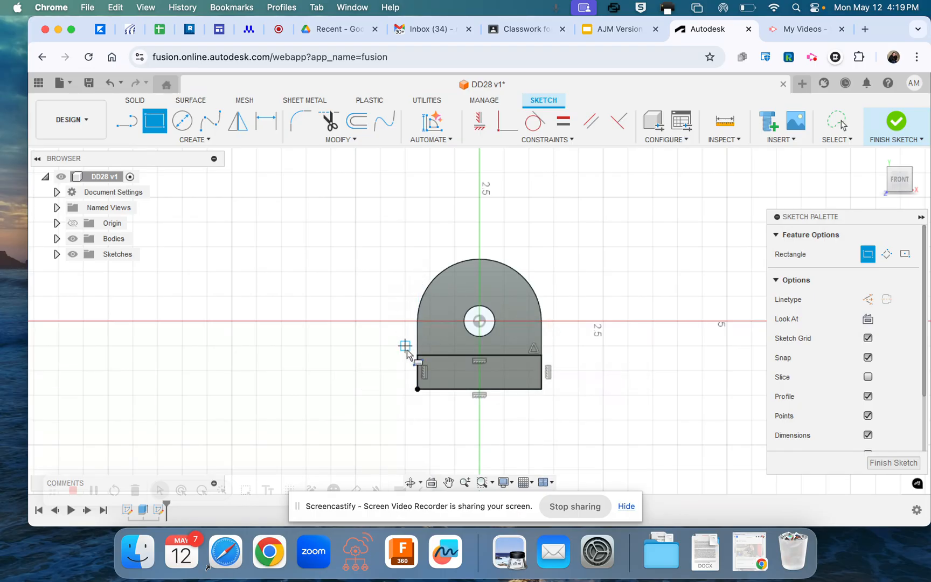
# Try to dimension the rectangle's left side, decline the driven dimension, and undo the rectangle.
pyautogui.press('d')
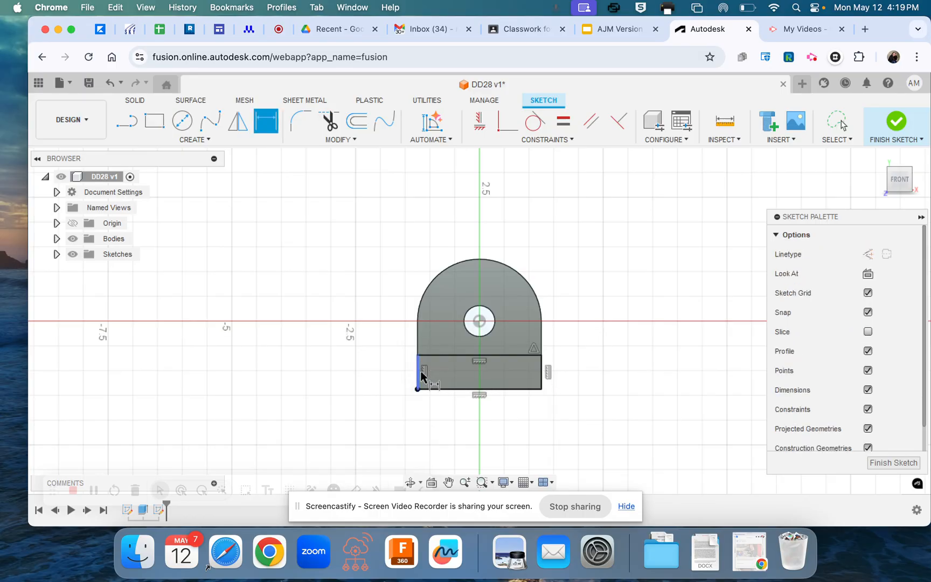
pyautogui.click(417, 371)
pyautogui.click(418, 373)
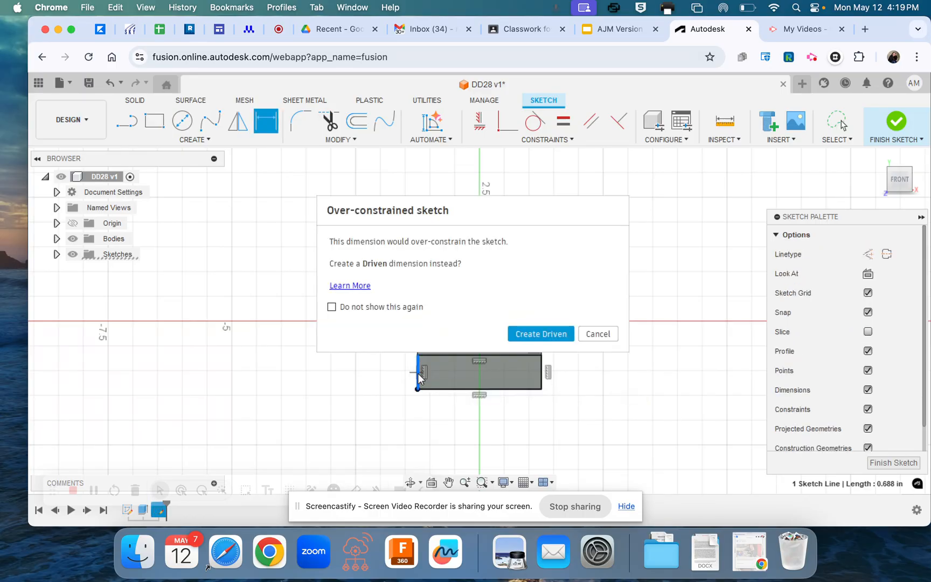
pyautogui.click(597, 334)
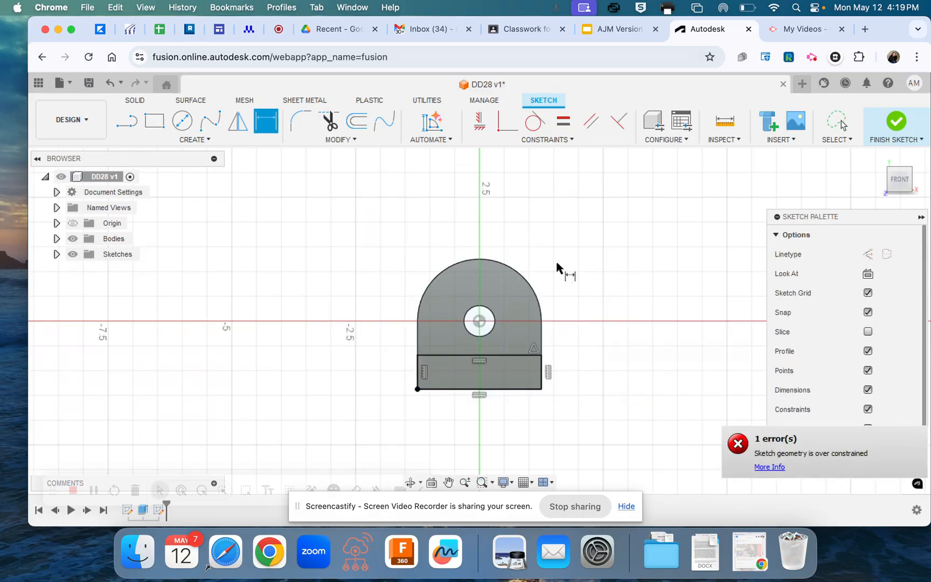
pyautogui.click(113, 83)
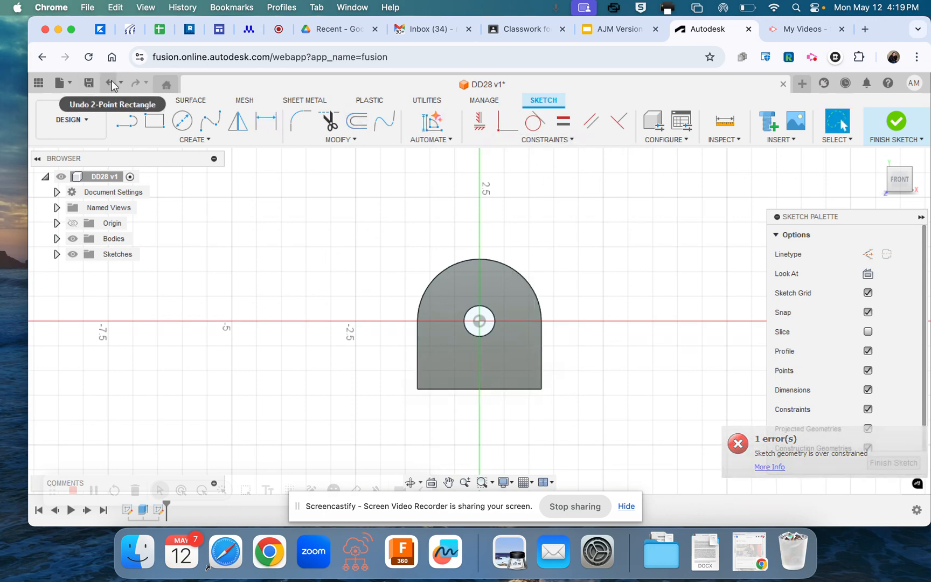
# Try again to sketch a 2.5 in wide, about 0.69 in high rectangle along the face's bottom edge, and undo it.
pyautogui.click(192, 140)
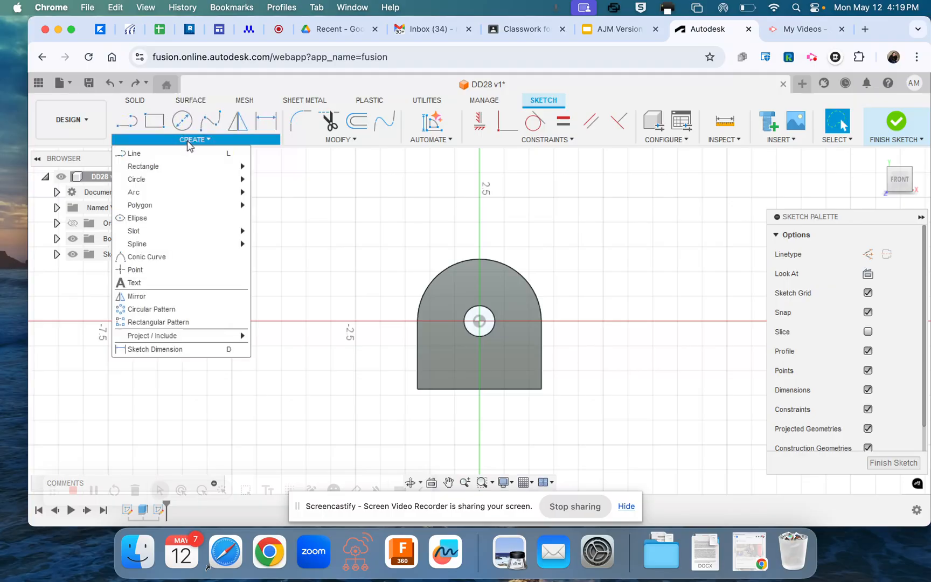
pyautogui.moveTo(149, 162)
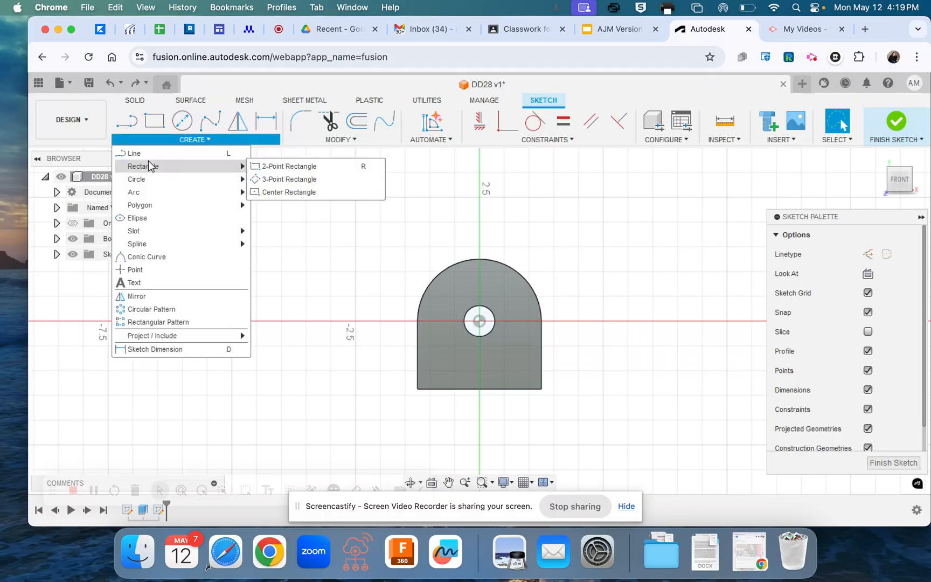
pyautogui.click(418, 388)
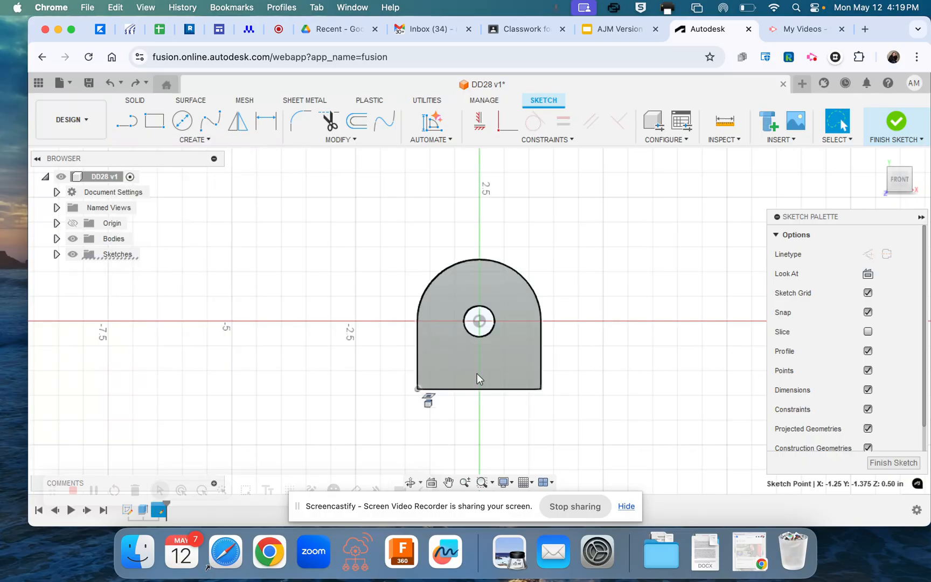
pyautogui.click(155, 121)
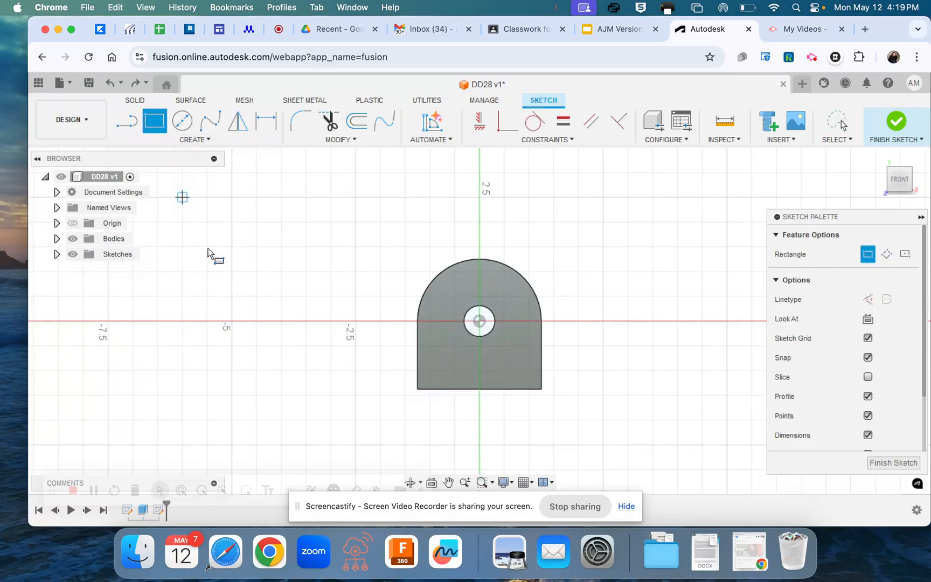
pyautogui.click(419, 387)
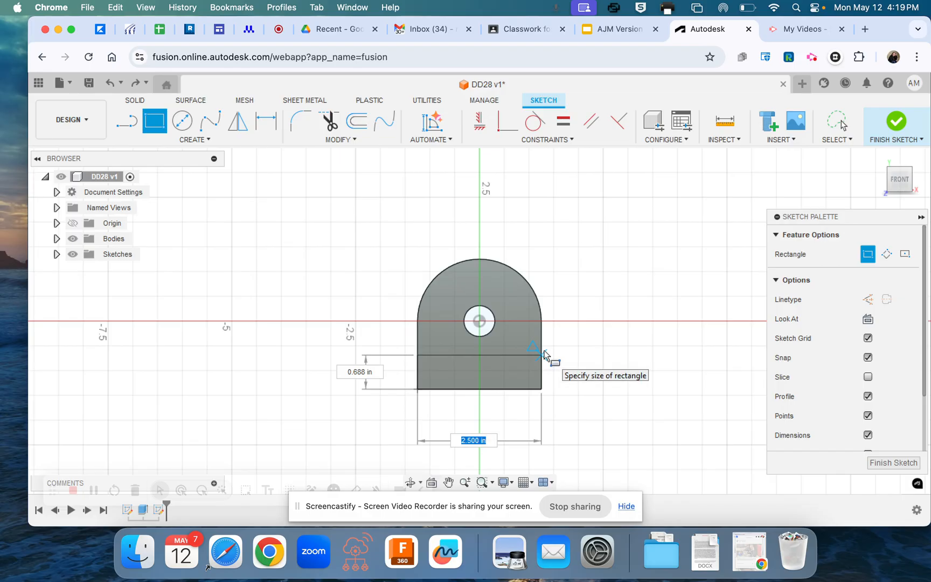
pyautogui.press('Return')
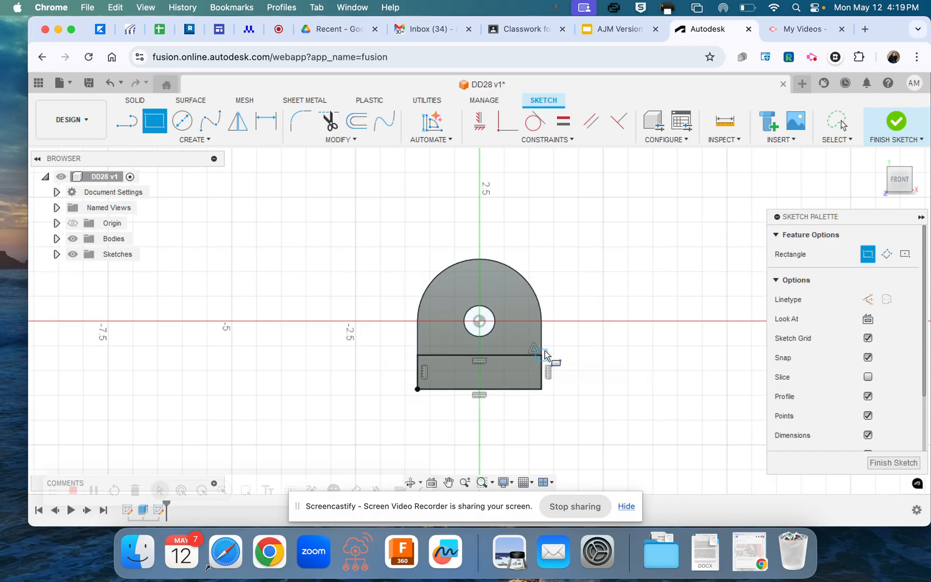
pyautogui.click(107, 86)
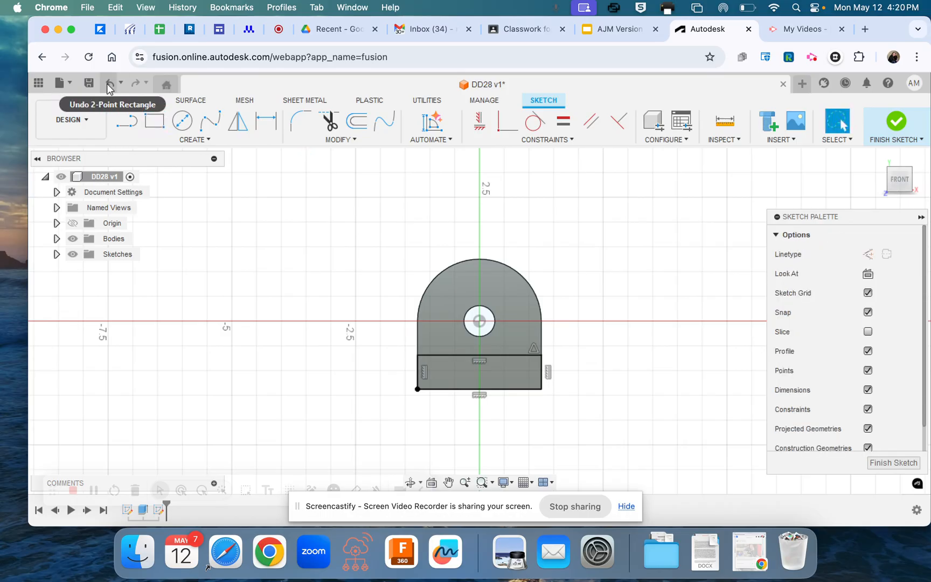
pyautogui.click(107, 86)
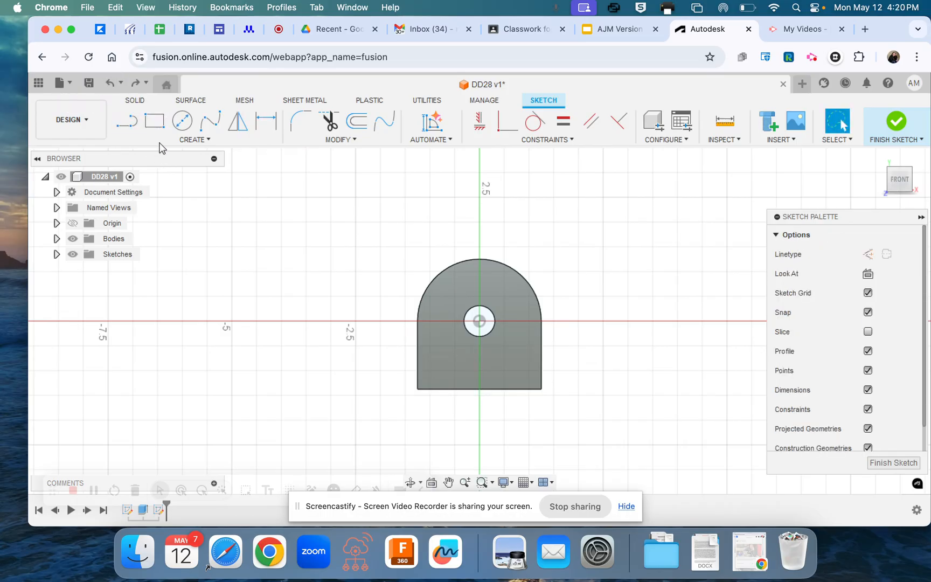
# Sketch a two-point rectangle from the face's lower-left corner to its right edge, 2.5 in wide and about 0.69 in high.
pyautogui.click(155, 121)
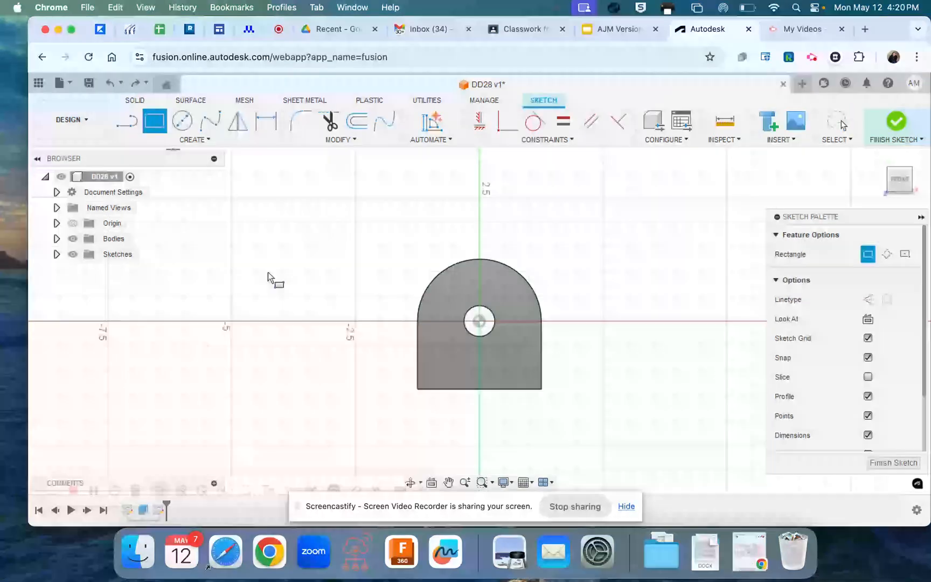
pyautogui.click(417, 389)
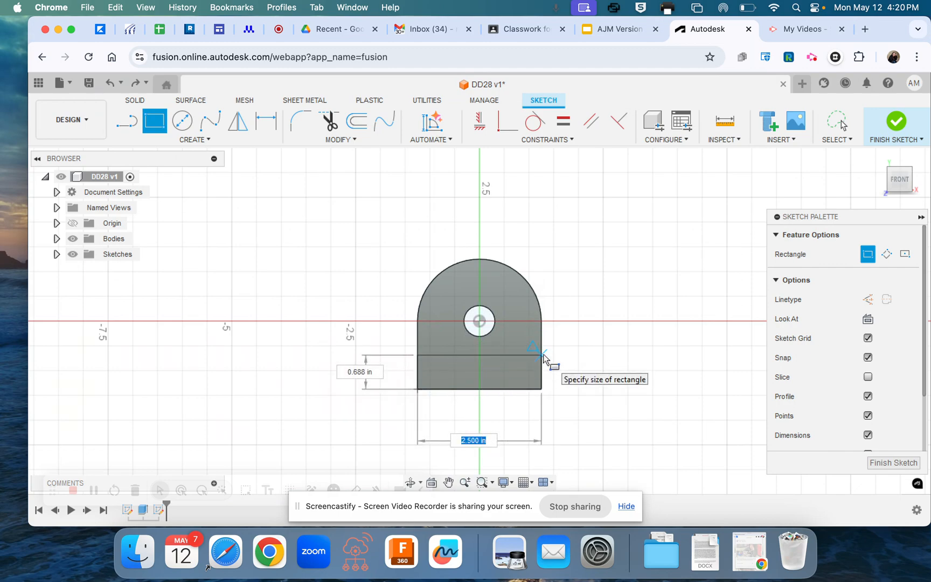
pyautogui.rightClick(543, 354)
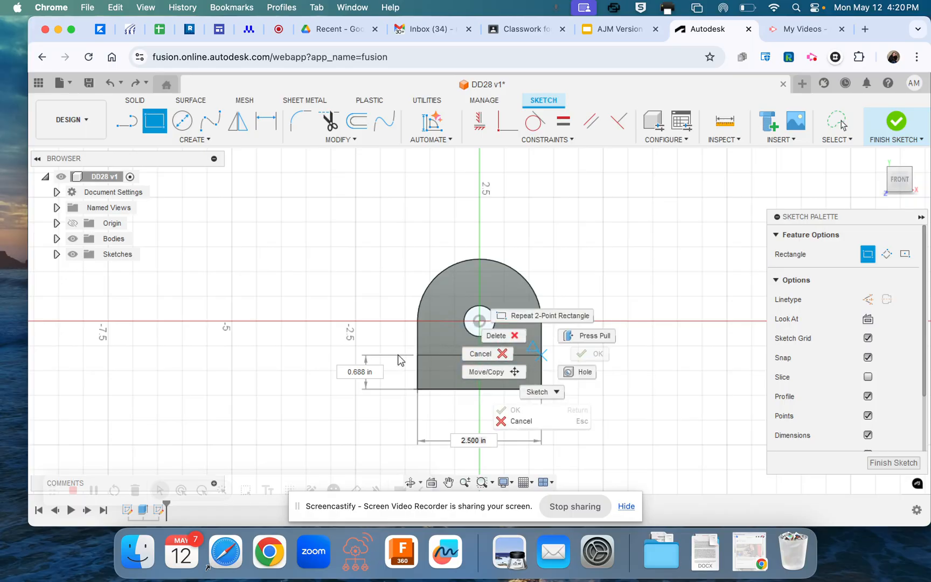
pyautogui.click(365, 373)
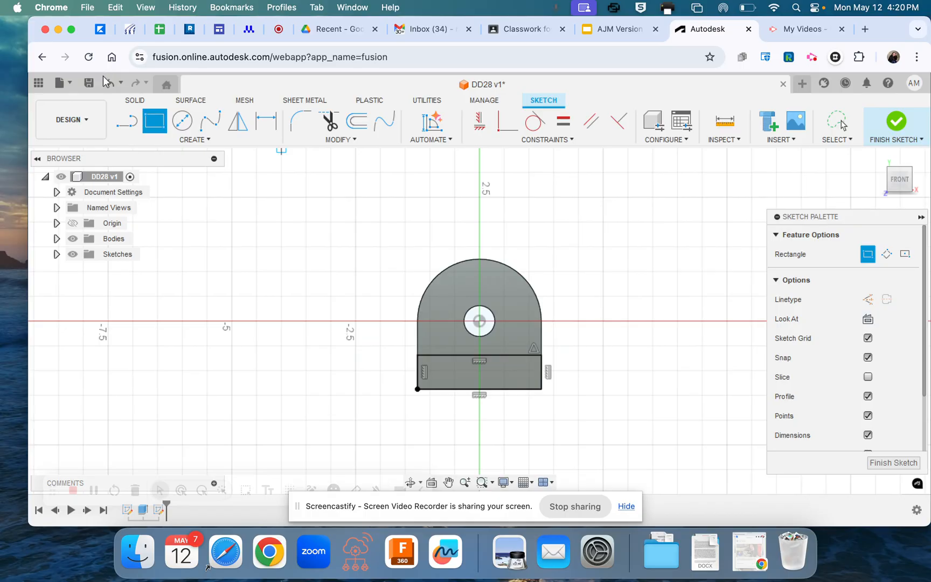
# Undo the rectangle and sketch a two-point one from the face's lower-left corner to its right edge, 2.5 in wide and about 0.87 in high.
pyautogui.press('Escape')
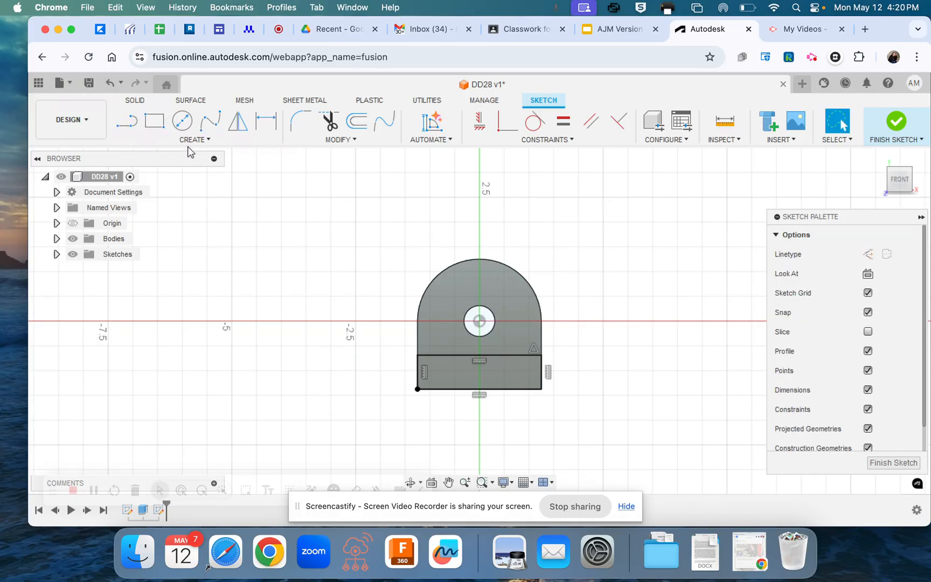
pyautogui.click(110, 83)
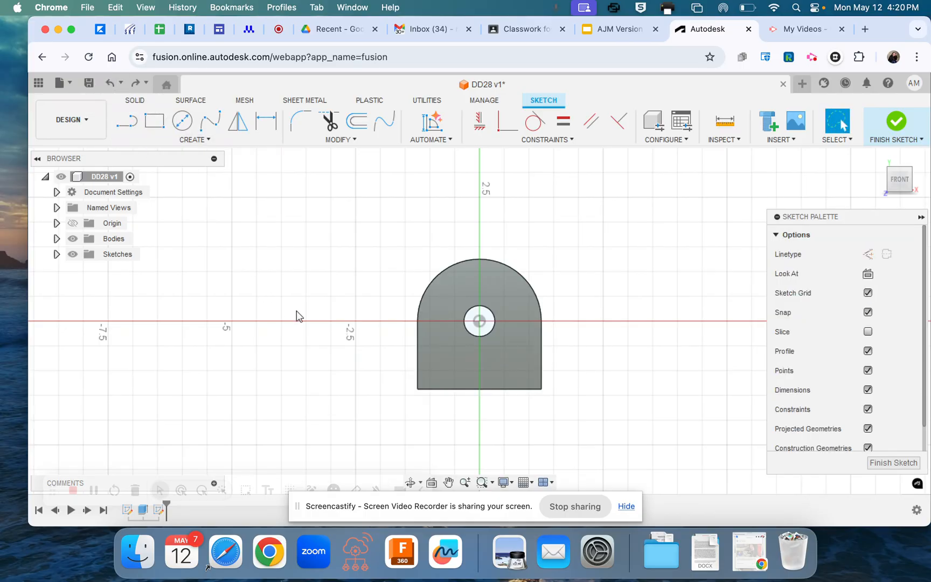
pyautogui.click(155, 140)
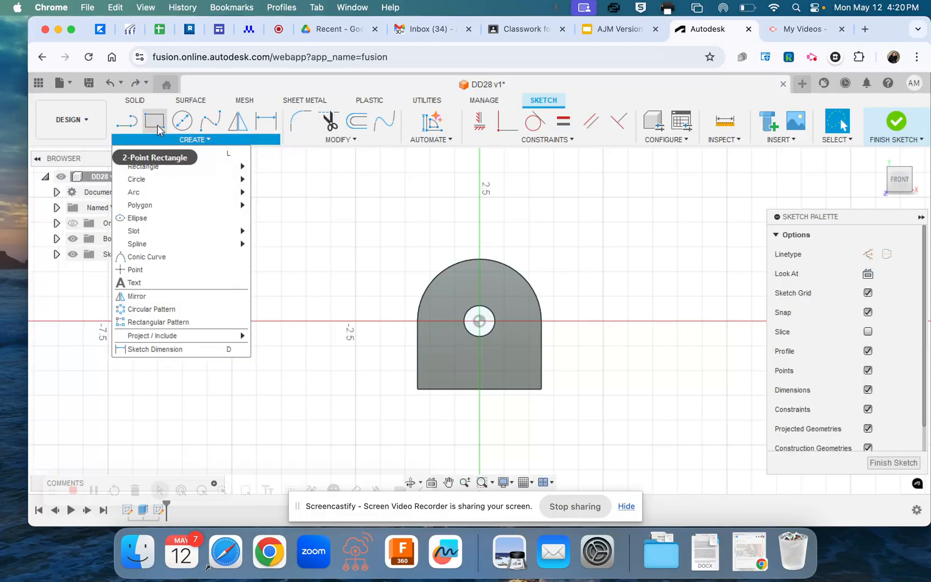
pyautogui.click(156, 127)
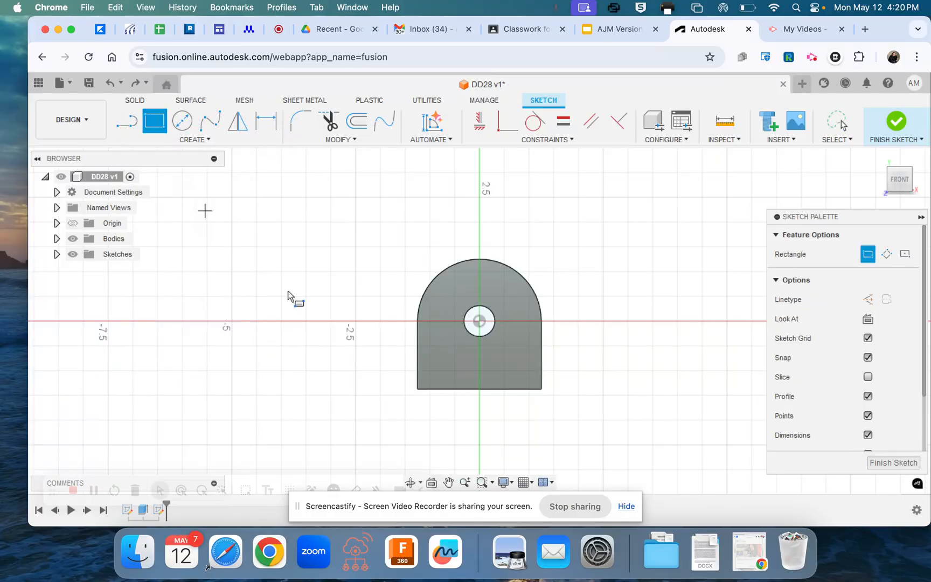
pyautogui.click(417, 389)
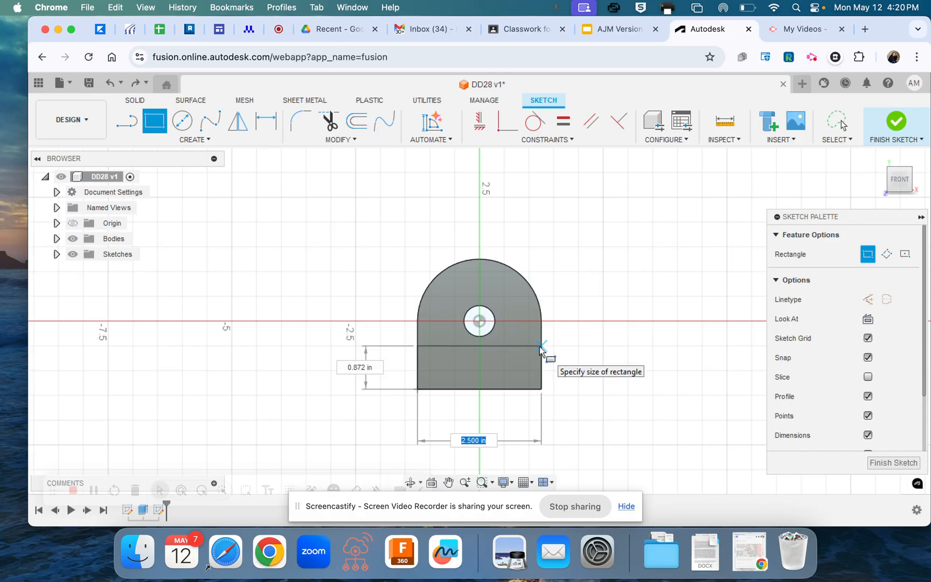
pyautogui.scroll(3, 539, 347)
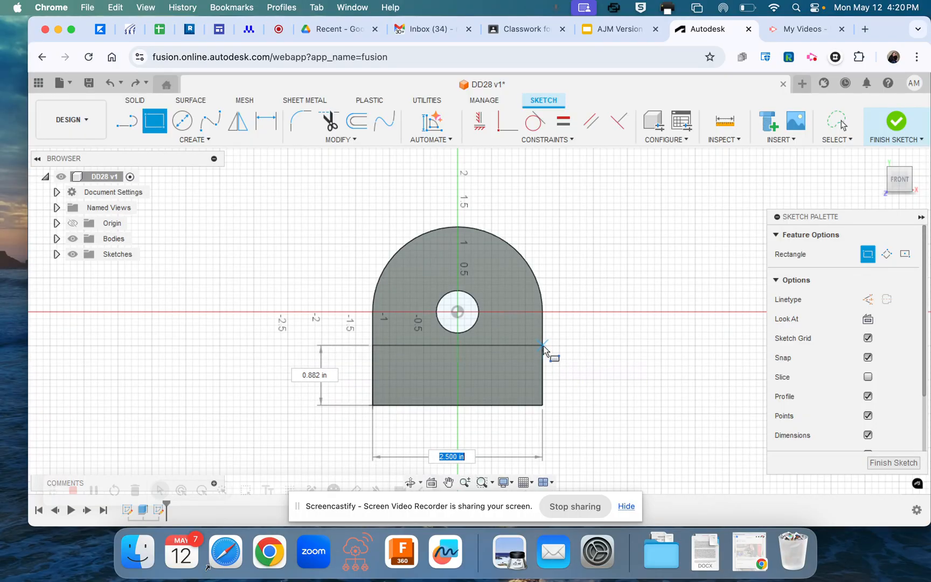
pyautogui.scroll(5, 543, 347)
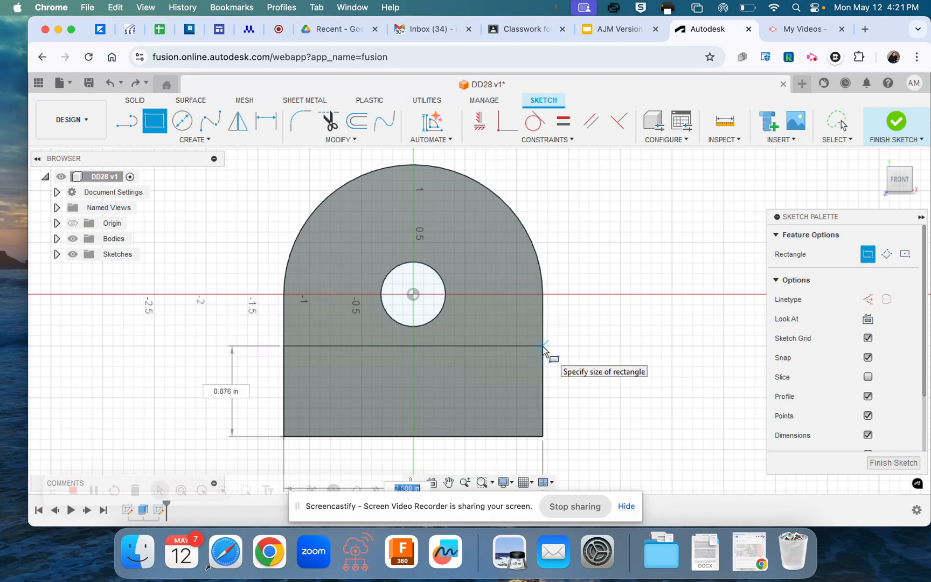
pyautogui.scroll(2, 543, 348)
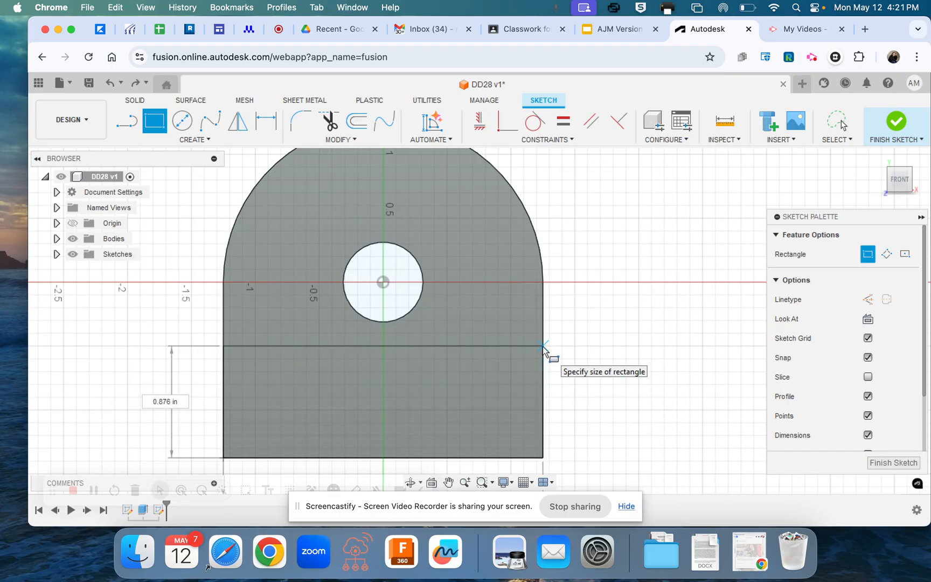
pyautogui.scroll(2, 543, 348)
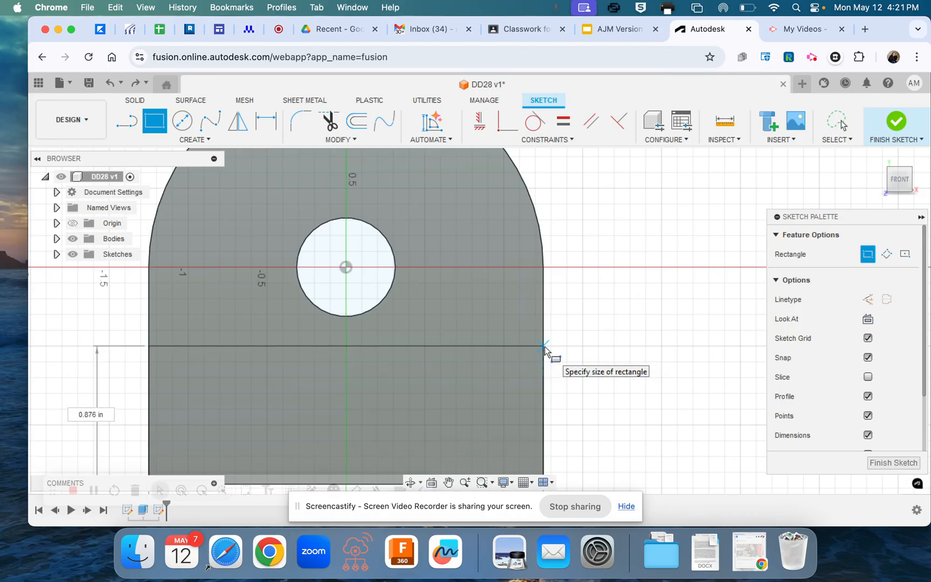
pyautogui.scroll(1, 544, 349)
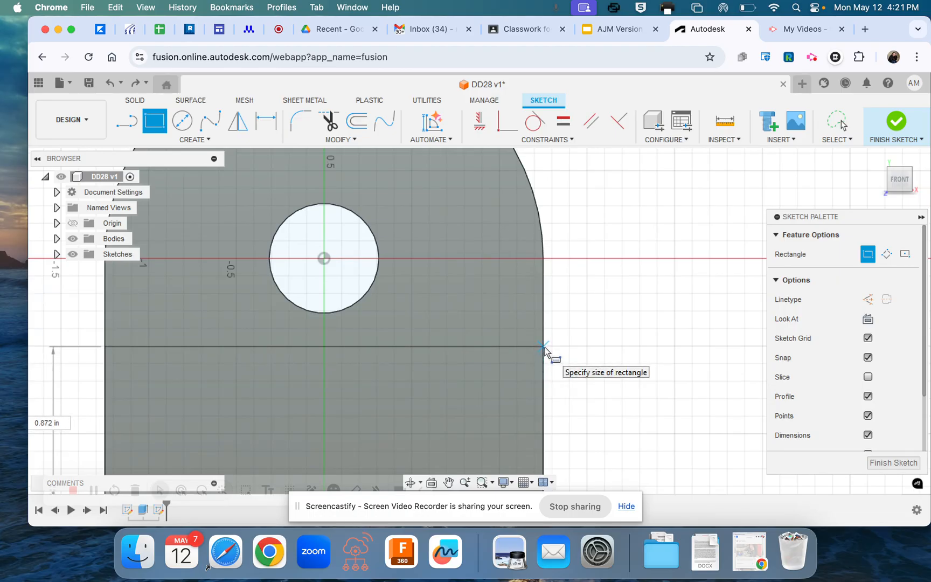
pyautogui.rightClick(545, 350)
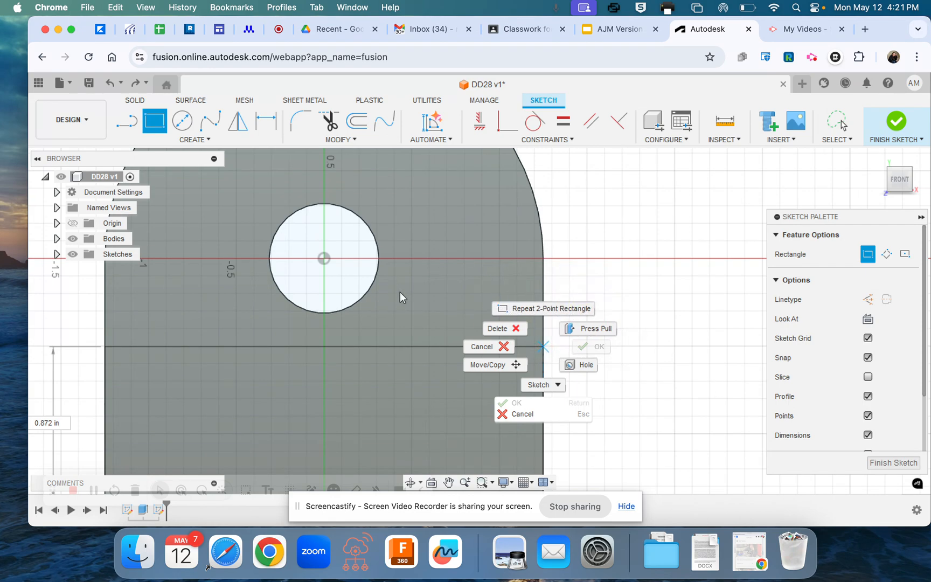
pyautogui.click(348, 362)
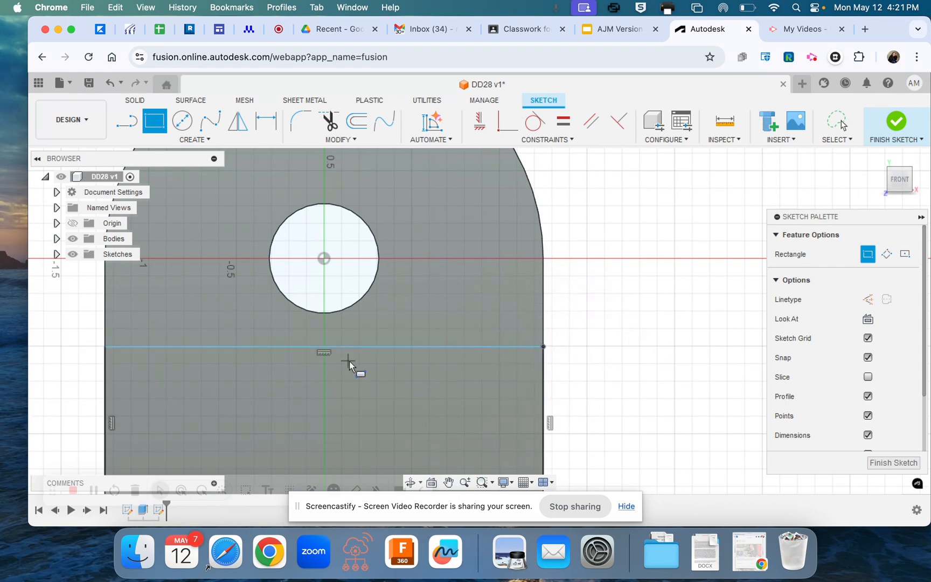
pyautogui.rightClick(550, 423)
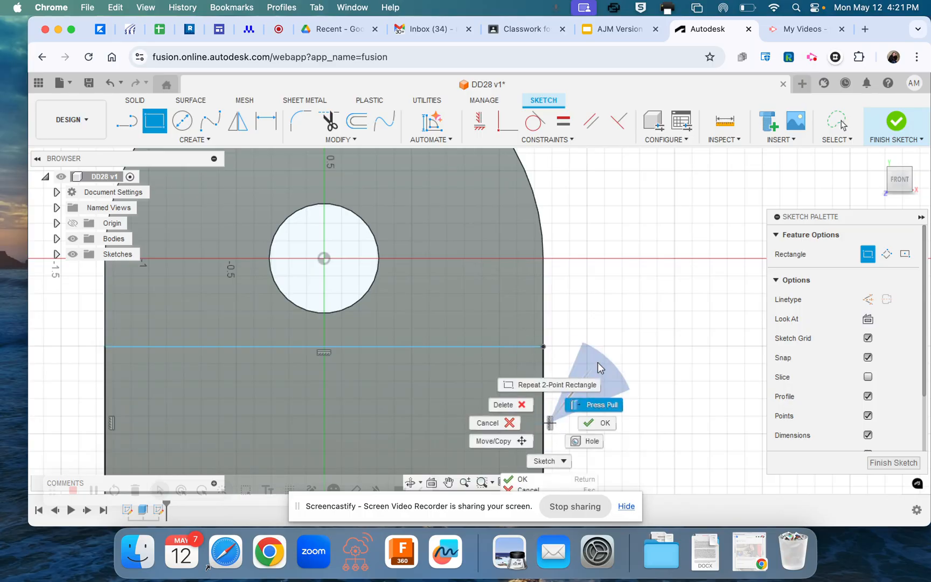
pyautogui.click(642, 358)
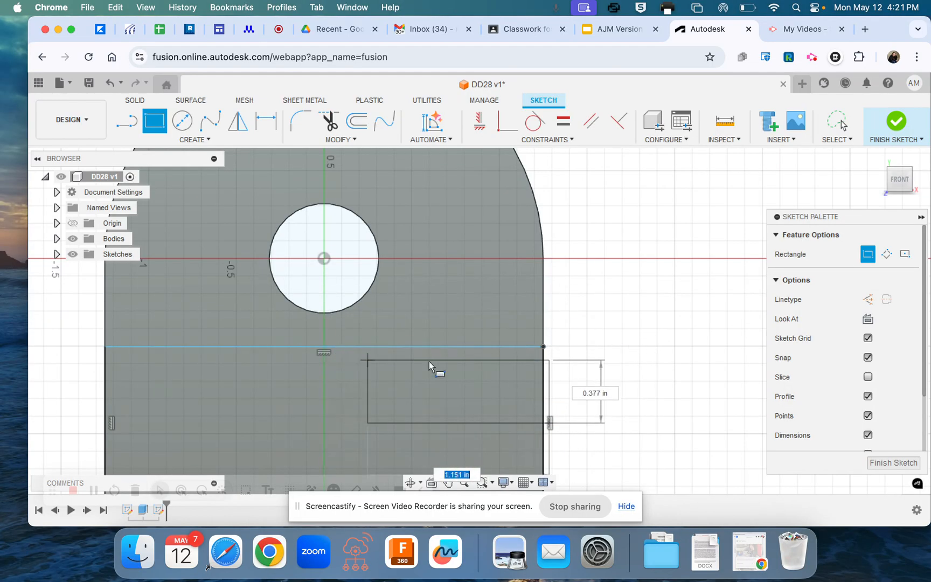
pyautogui.press('Escape')
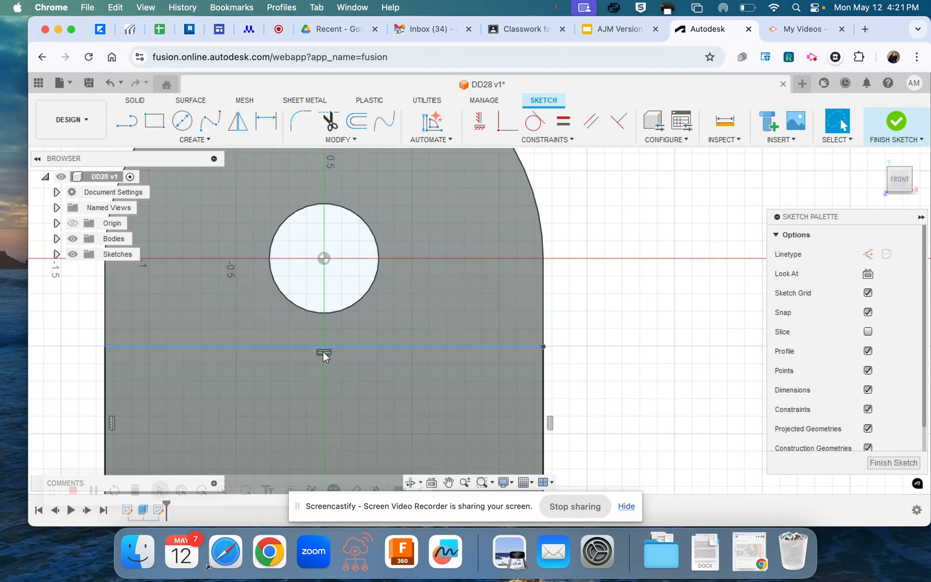
# Delete the horizontal constraint on the rectangle's upper line, and delete the rectangle's bottom line.
pyautogui.click(323, 350)
pyautogui.rightClick(323, 352)
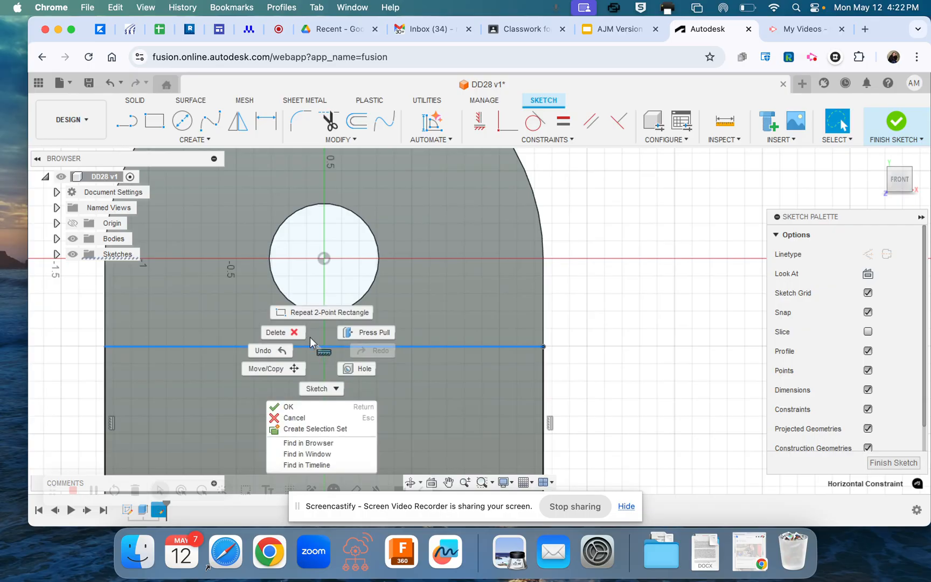
pyautogui.click(291, 331)
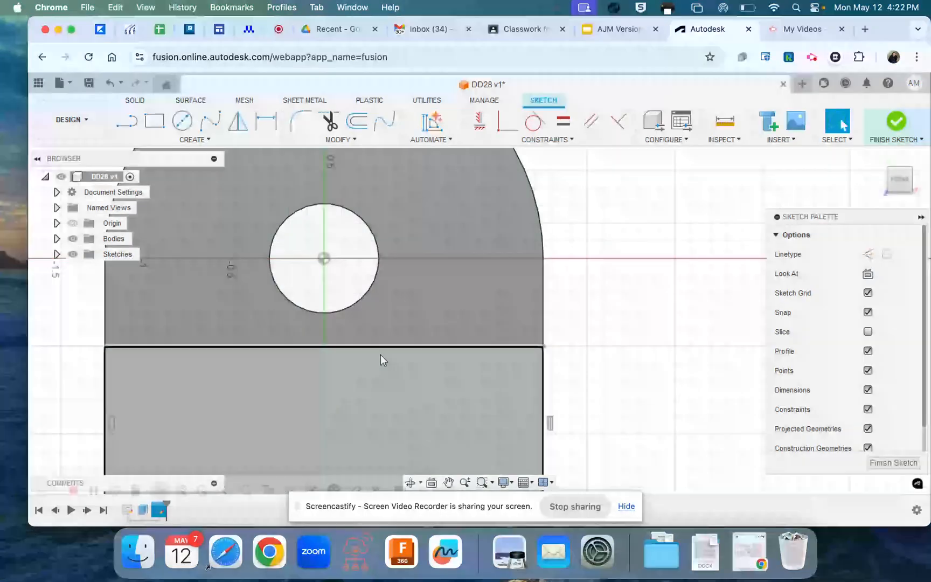
pyautogui.scroll(-3, 380, 354)
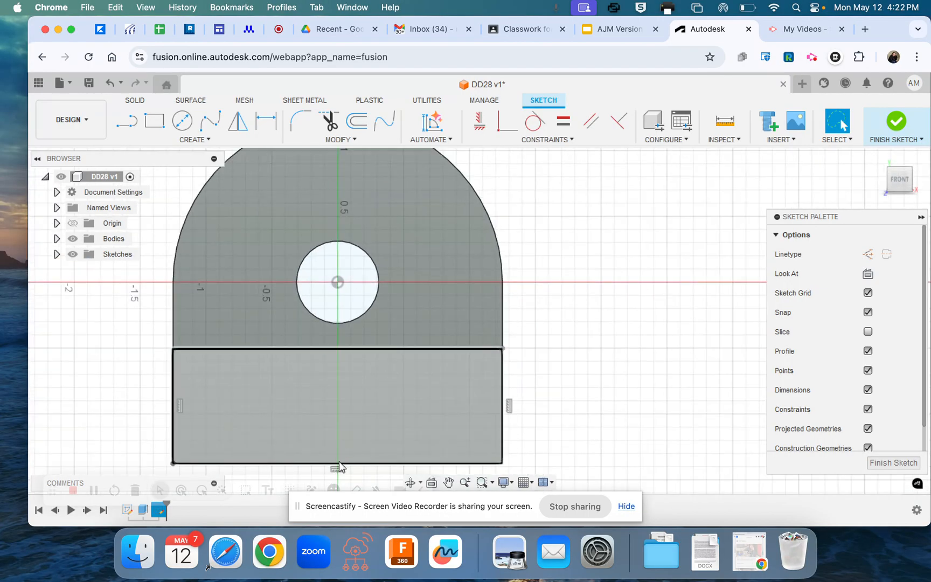
pyautogui.click(339, 463)
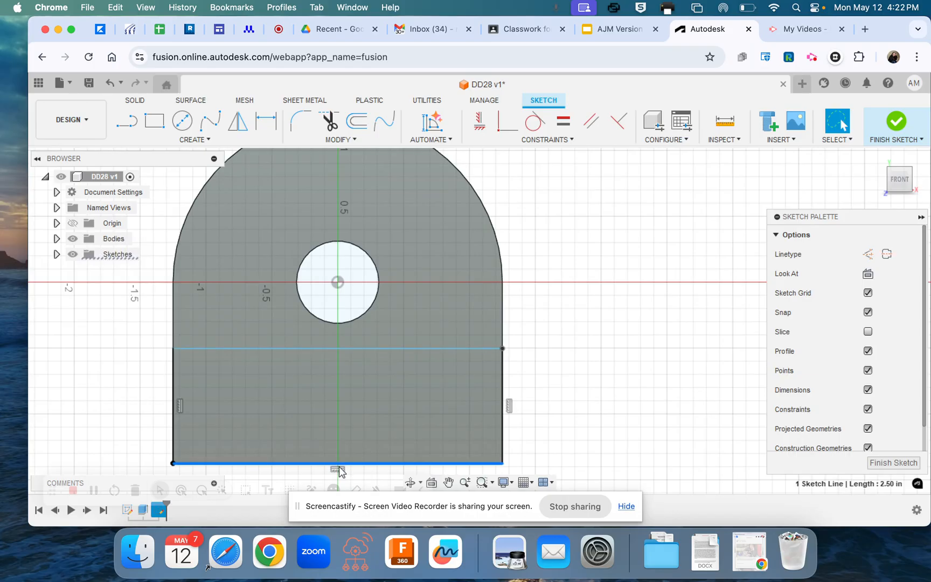
pyautogui.rightClick(339, 468)
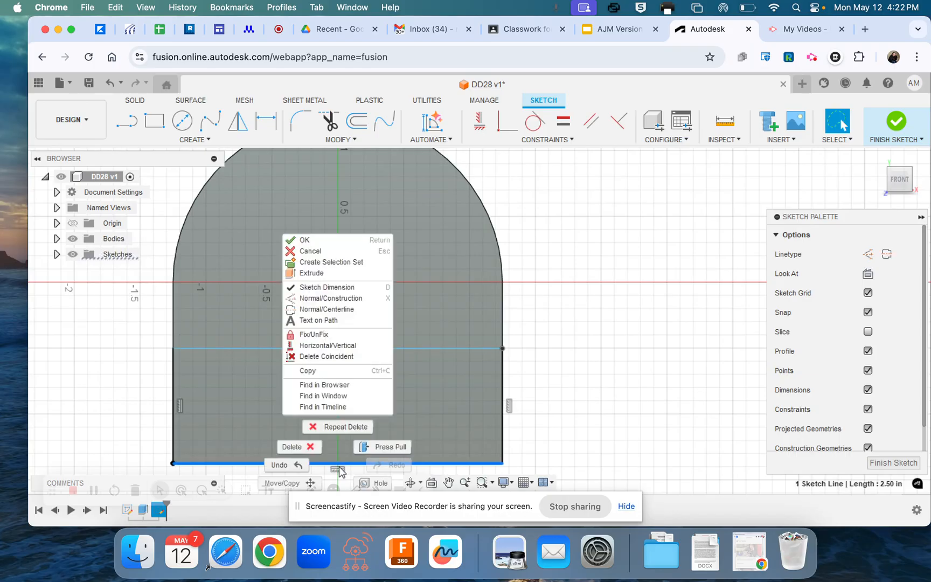
pyautogui.click(305, 447)
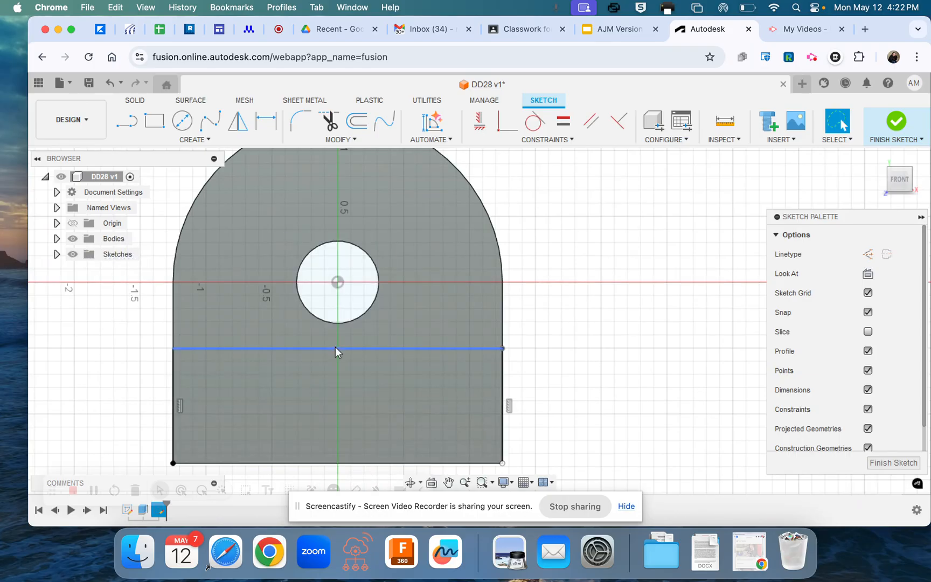
# Dimension the distance from the face's bottom edge to the rectangle's upper line and set it to 0.875 in.
pyautogui.press('d')
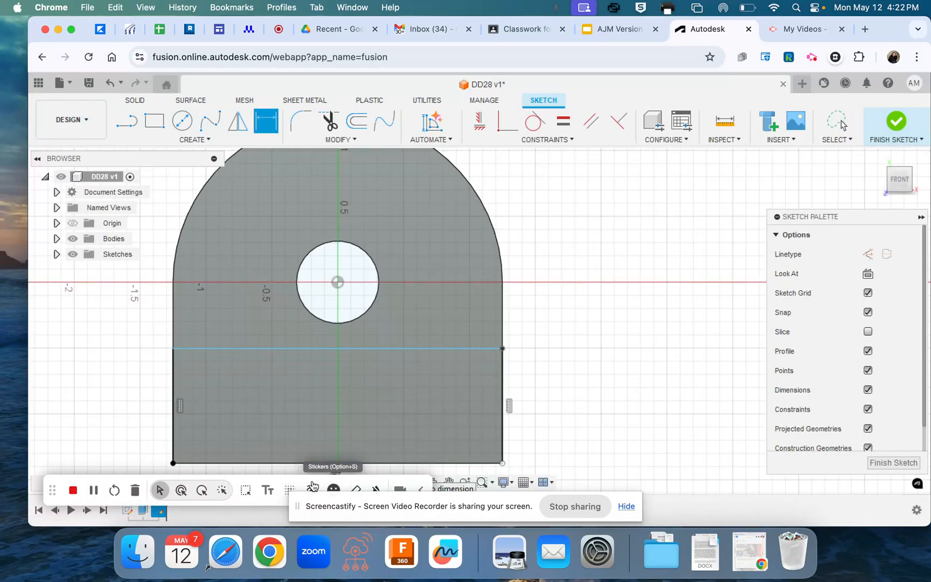
pyautogui.click(310, 462)
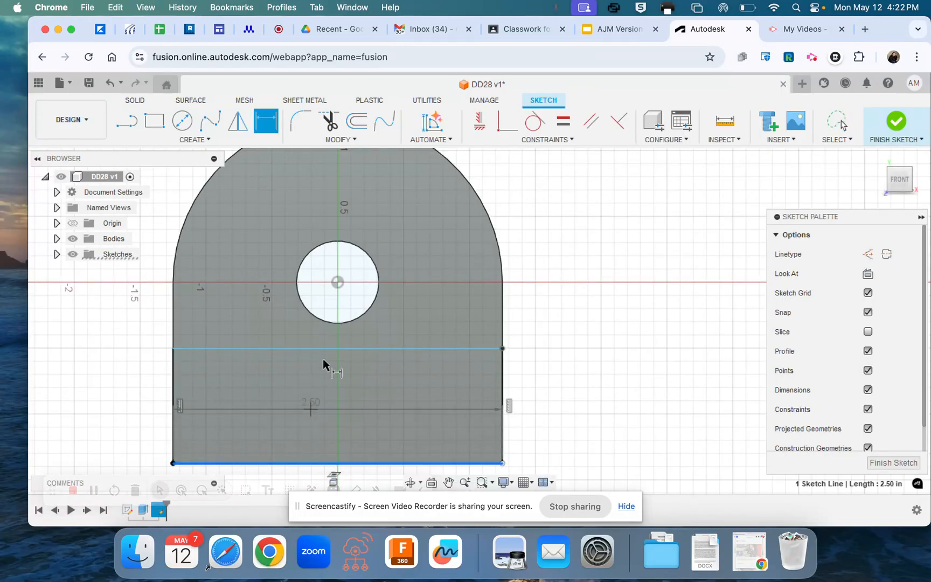
pyautogui.click(312, 349)
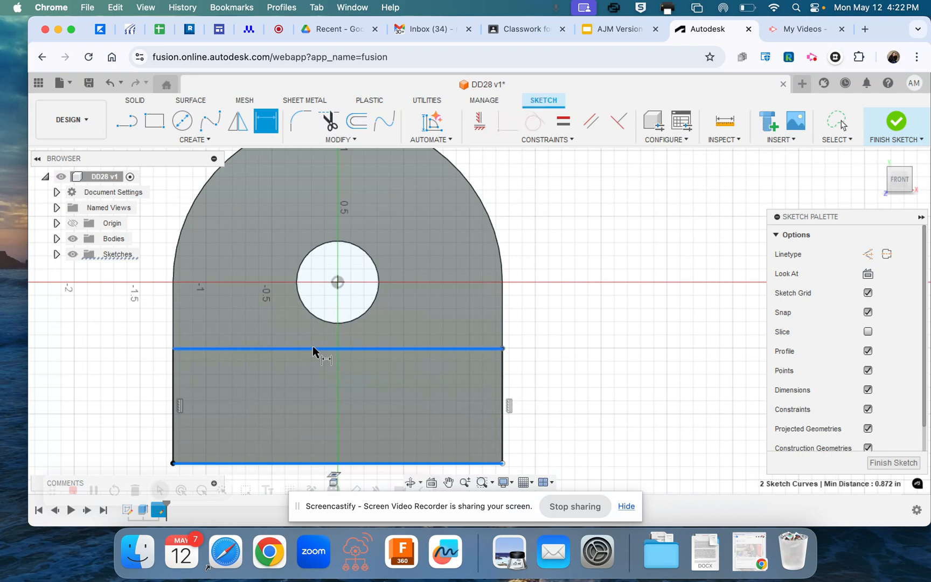
pyautogui.click(313, 348)
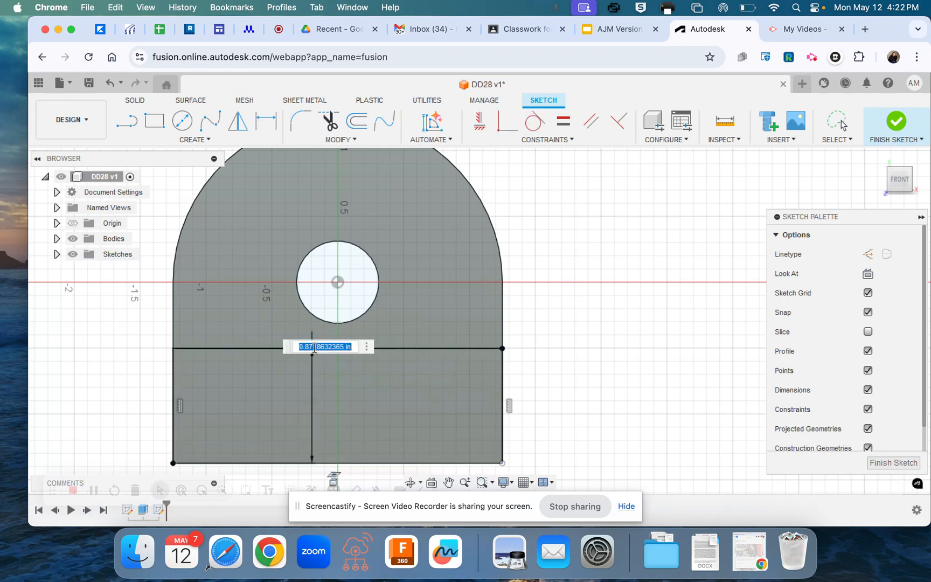
pyautogui.write('.86')
pyautogui.press('BackSpace')
pyautogui.write('75')
pyautogui.press('Return')
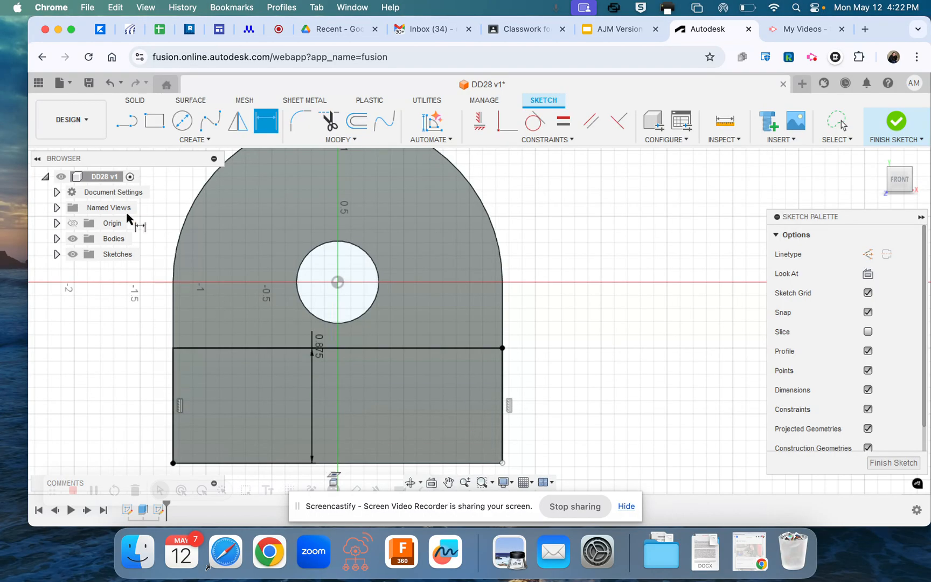
# Try to sketch a two-point rectangle about 0.43 in high, starting on the face's bottom edge inside the left side, and undo it.
pyautogui.click(154, 121)
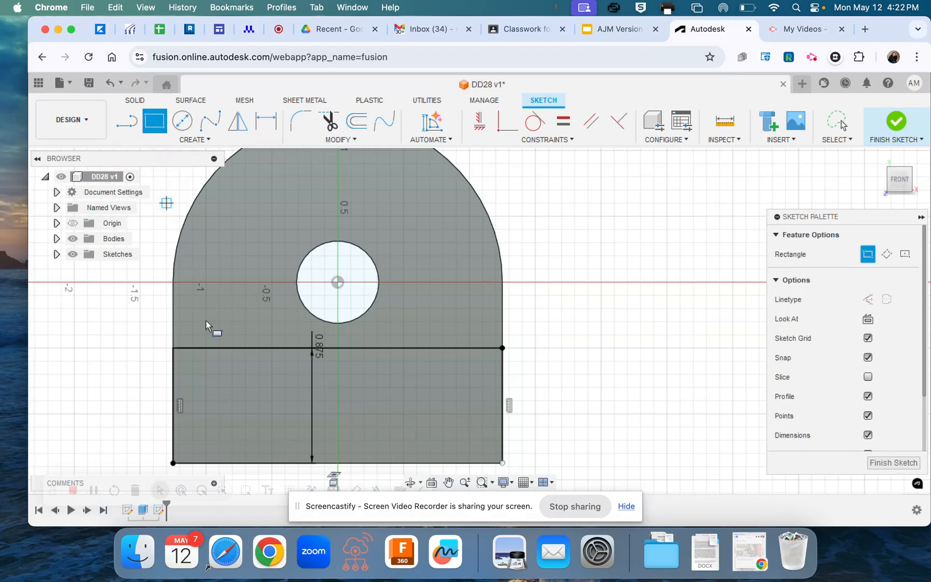
pyautogui.click(224, 462)
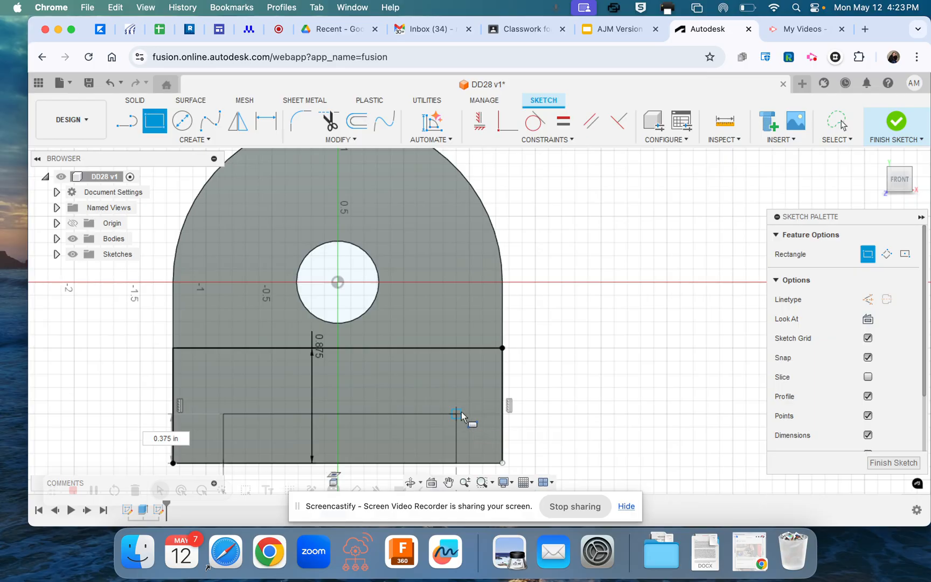
pyautogui.scroll(-2, 458, 417)
pyautogui.scroll(-3, 461, 415)
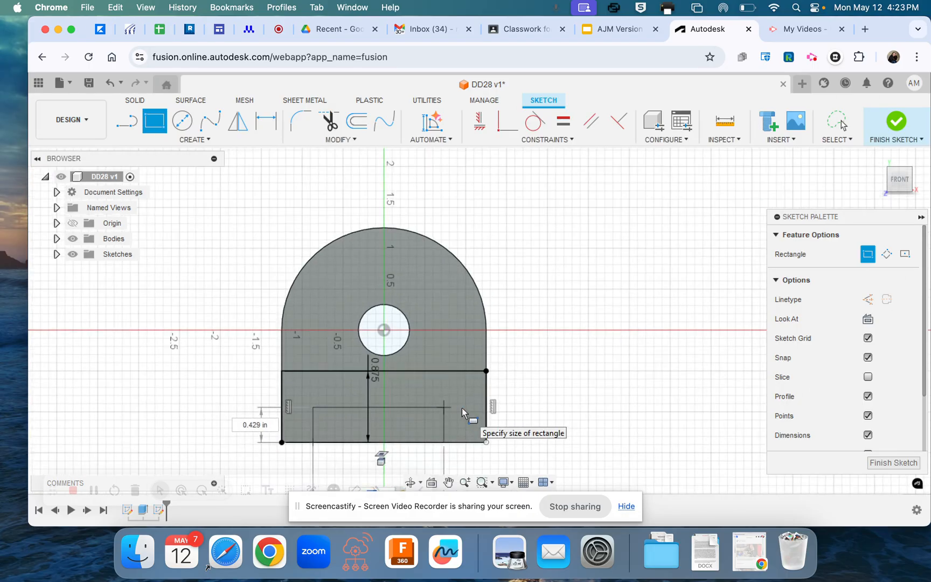
pyautogui.click(462, 412)
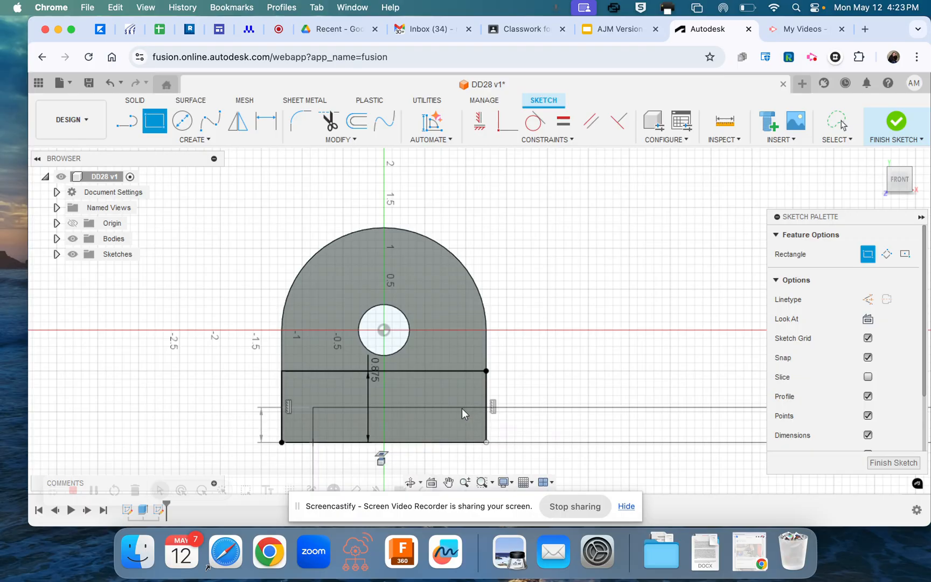
pyautogui.press('Escape')
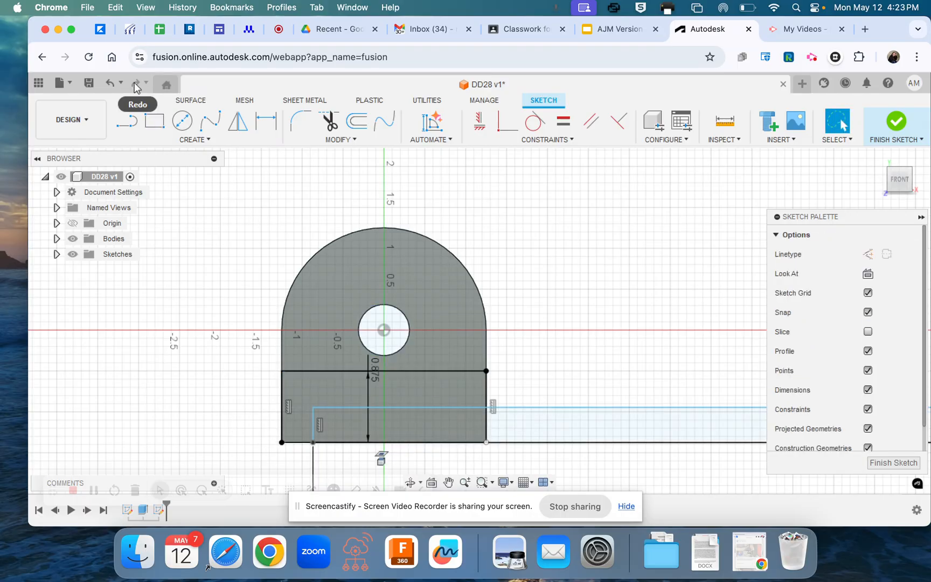
pyautogui.click(114, 82)
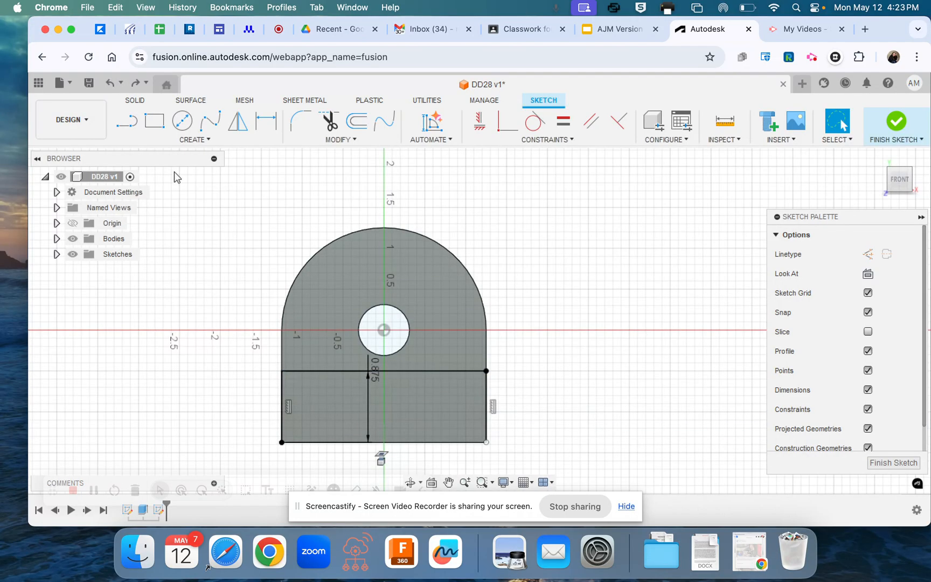
# Sketch a two-point rectangle 1.625 in wide and about 0.375 in high, rising from the face's bottom edge inside the lower section.
pyautogui.click(155, 119)
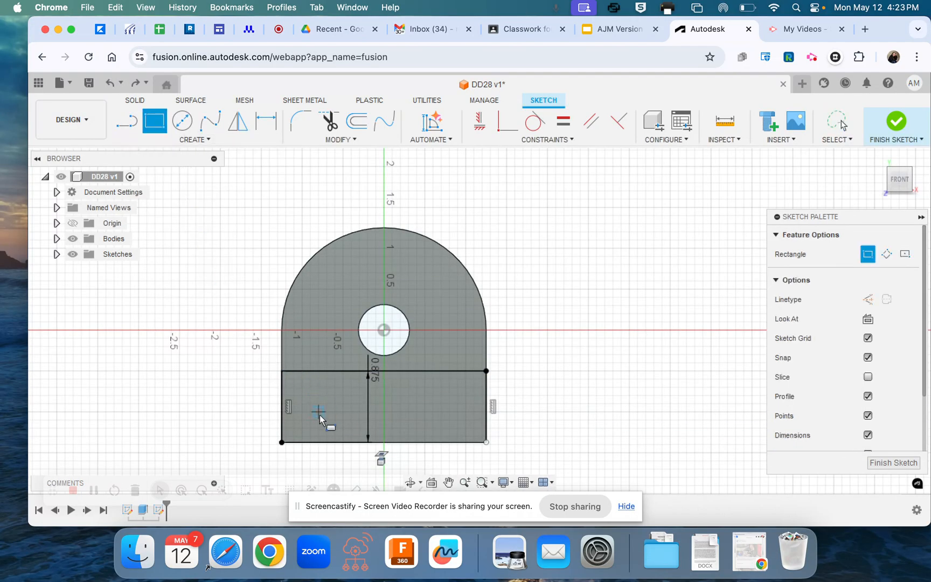
pyautogui.click(310, 442)
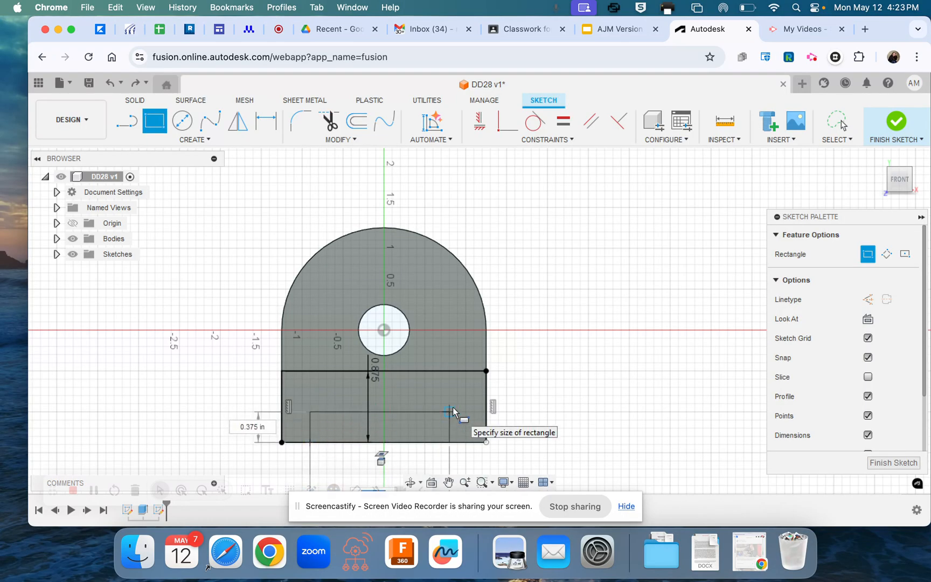
pyautogui.scroll(-3, 452, 411)
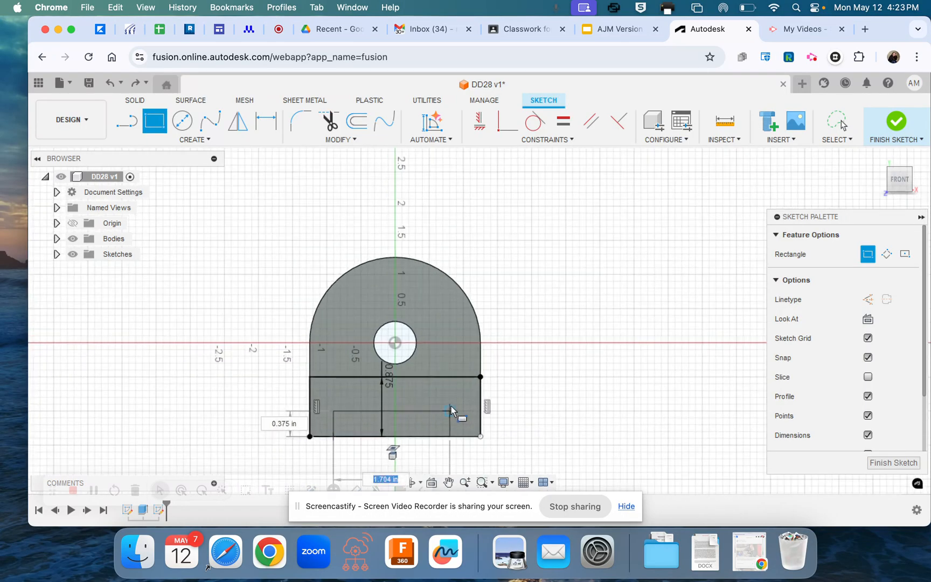
pyautogui.write('1.625')
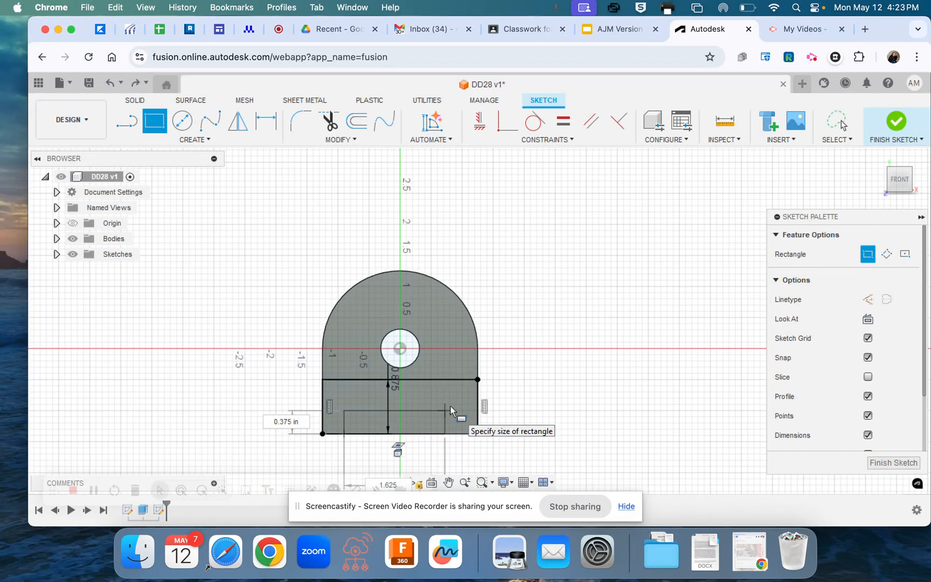
pyautogui.press('Return')
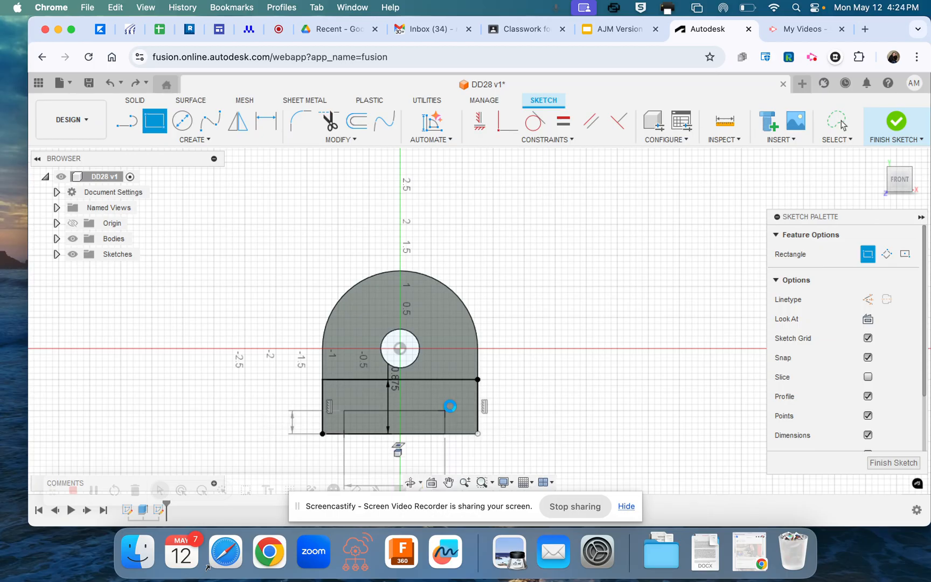
pyautogui.press('Escape')
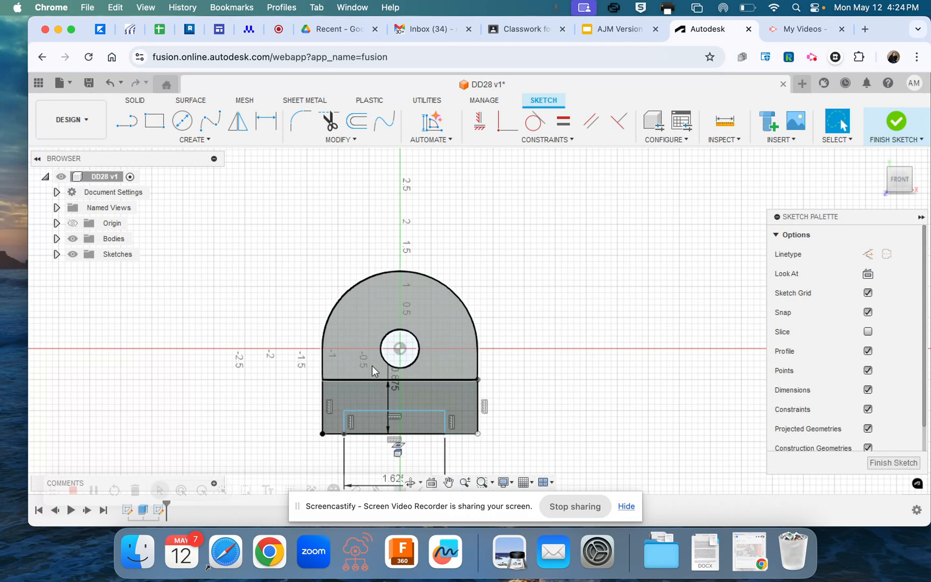
# Dimension the small rectangle's height from the bottom edge to its upper line and set it to 0.375 in.
pyautogui.click(363, 433)
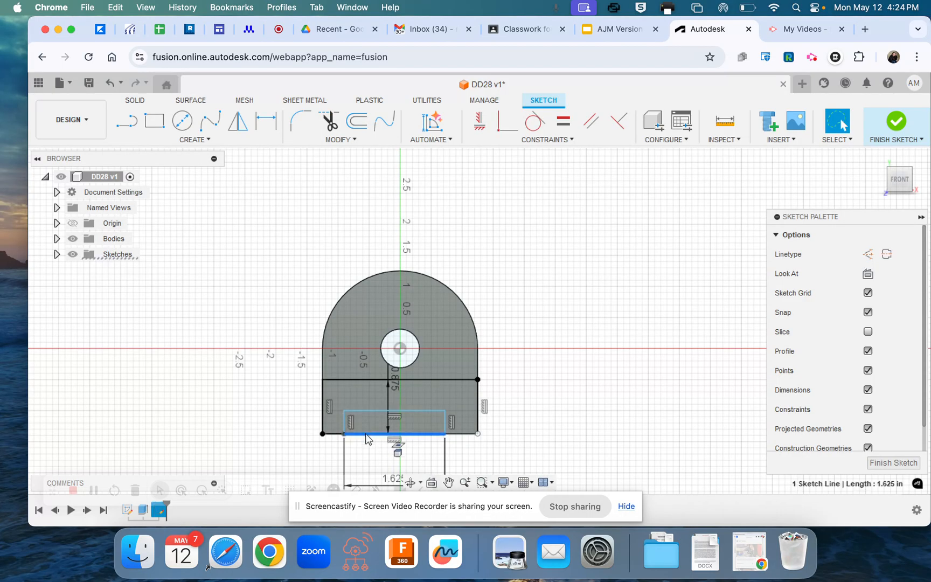
pyautogui.press('d')
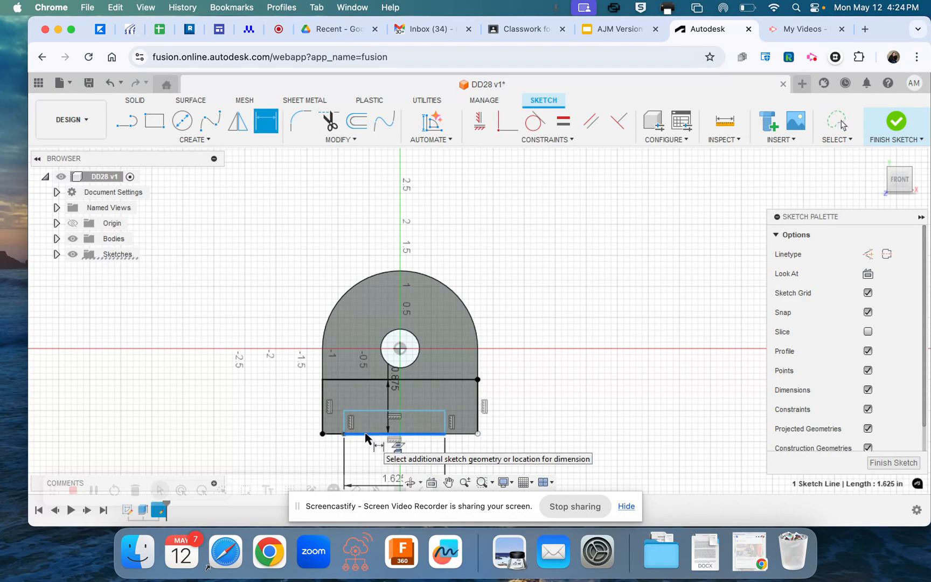
pyautogui.click(365, 438)
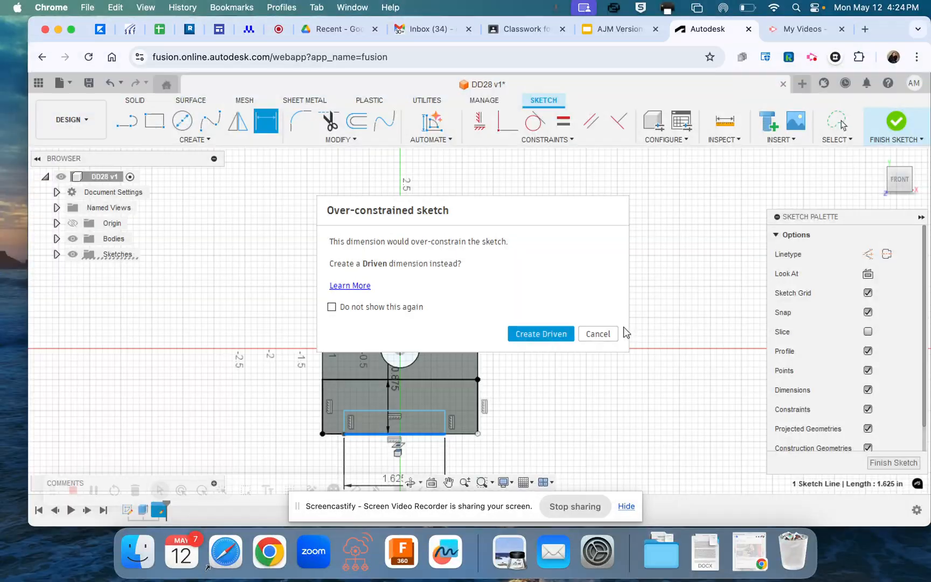
pyautogui.click(606, 333)
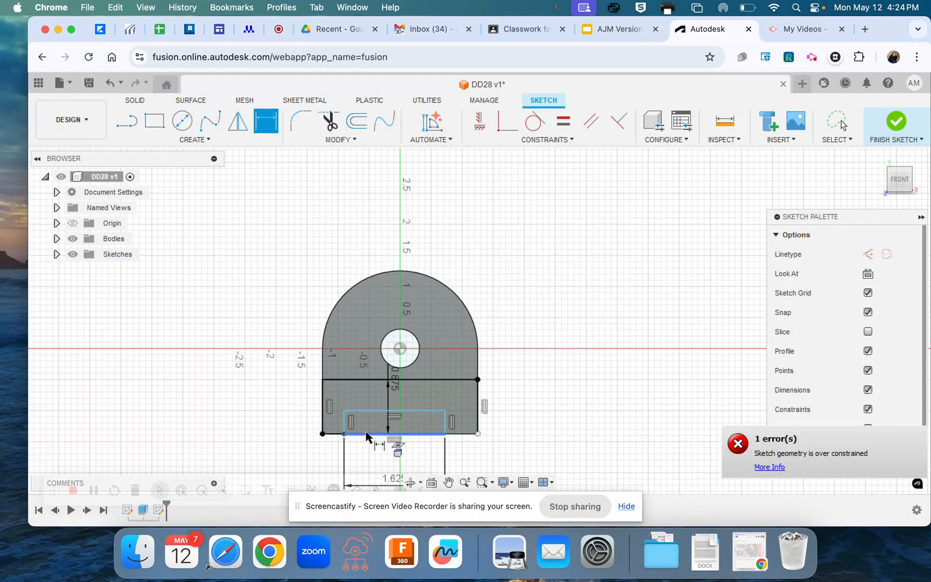
pyautogui.click(370, 411)
pyautogui.click(371, 410)
pyautogui.click(373, 409)
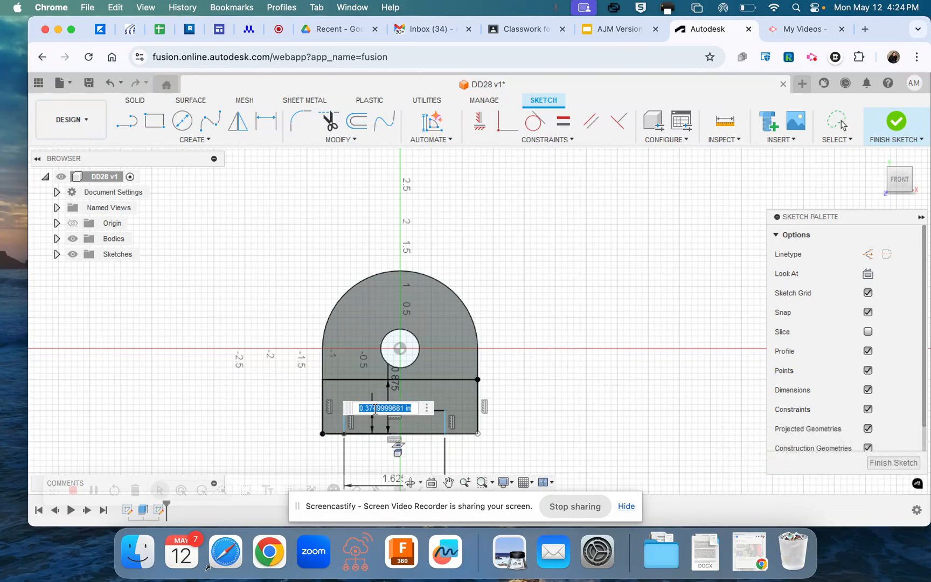
pyautogui.write('.375')
pyautogui.press('Return')
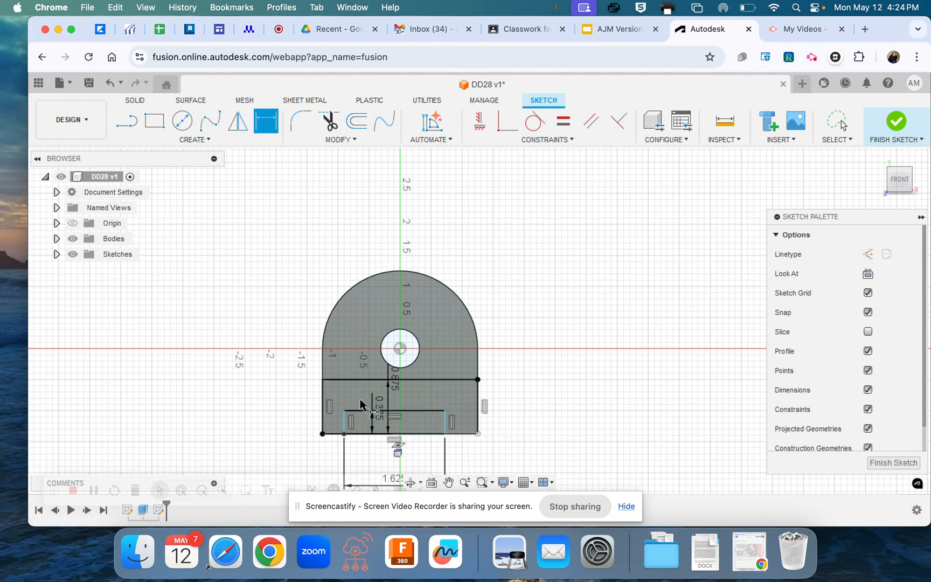
# Set the distance from the face's left edge to the small rectangle's left side to 0.4375 in and finish the sketch.
pyautogui.click(322, 419)
pyautogui.click(345, 426)
pyautogui.click(348, 426)
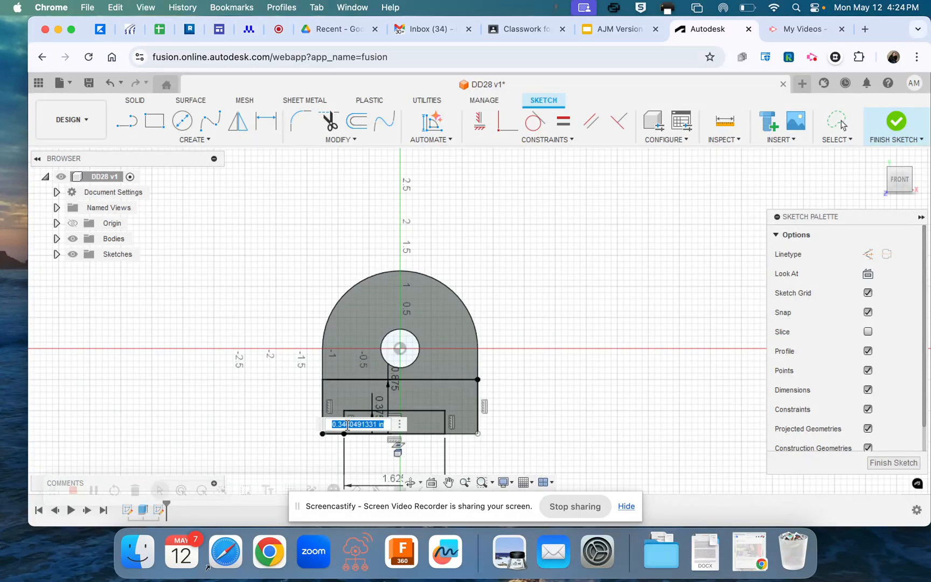
pyautogui.press('BackSpace')
pyautogui.write('.4375')
pyautogui.press('Return')
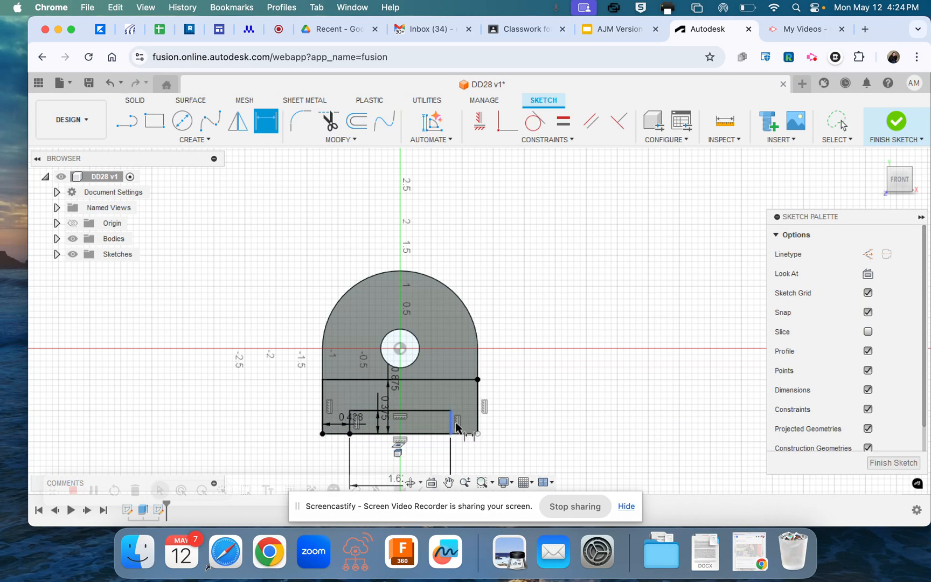
pyautogui.click(896, 121)
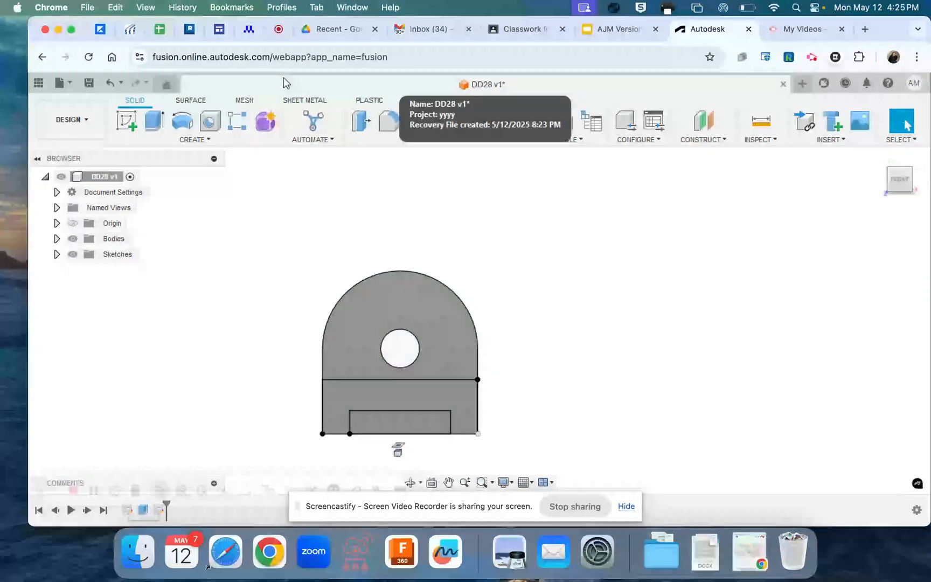
# Extrude the inverted-U profile around the small rectangle 2.25 in and join it to the plate.
pyautogui.click(191, 140)
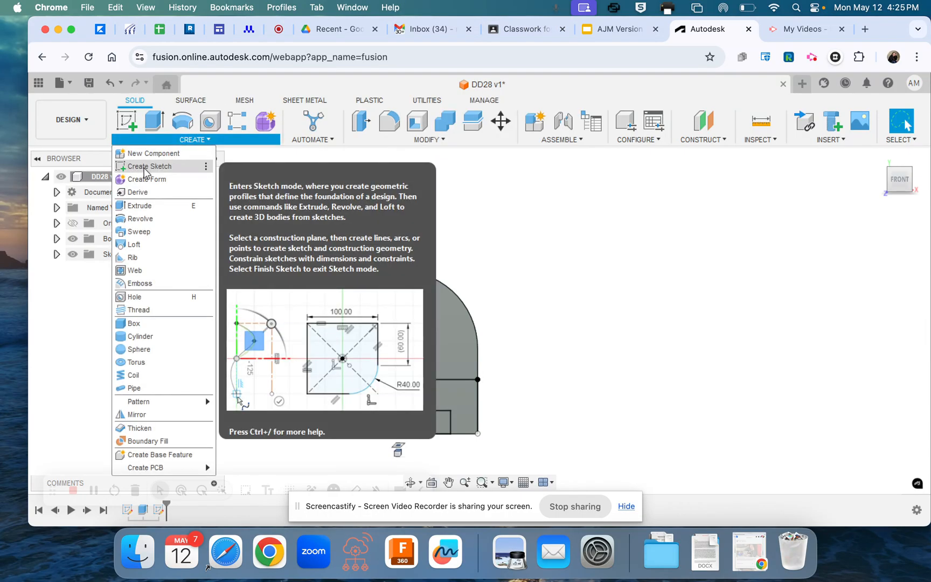
pyautogui.click(140, 206)
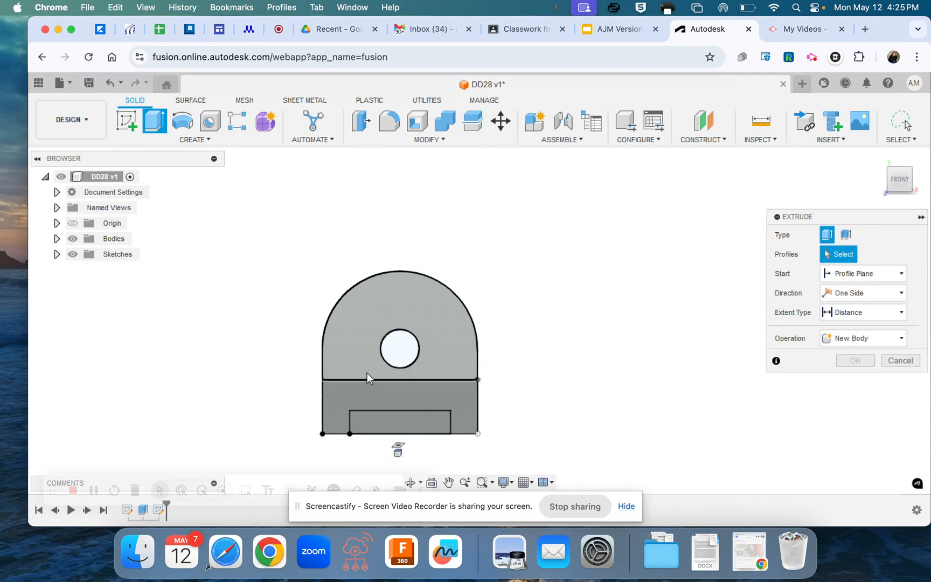
pyautogui.click(380, 397)
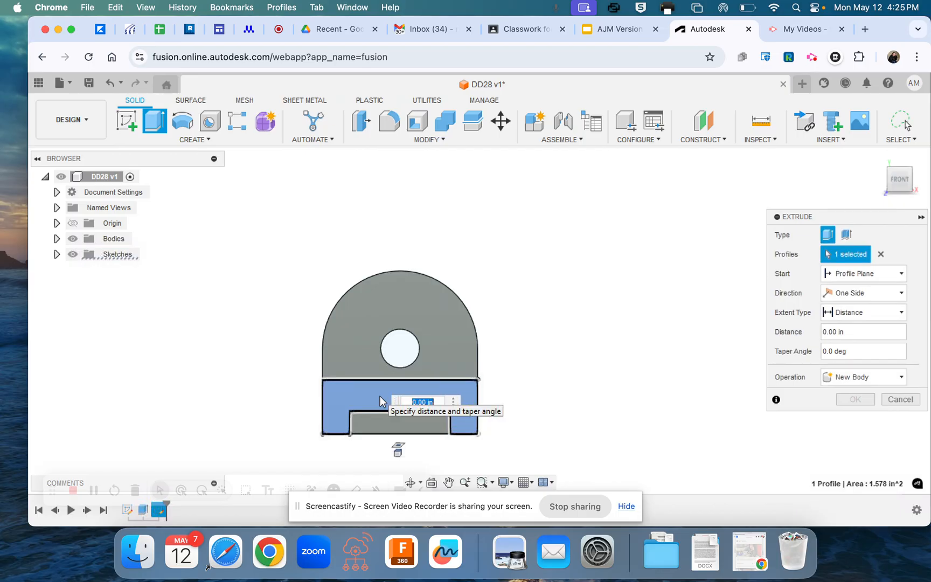
pyautogui.write('2.25')
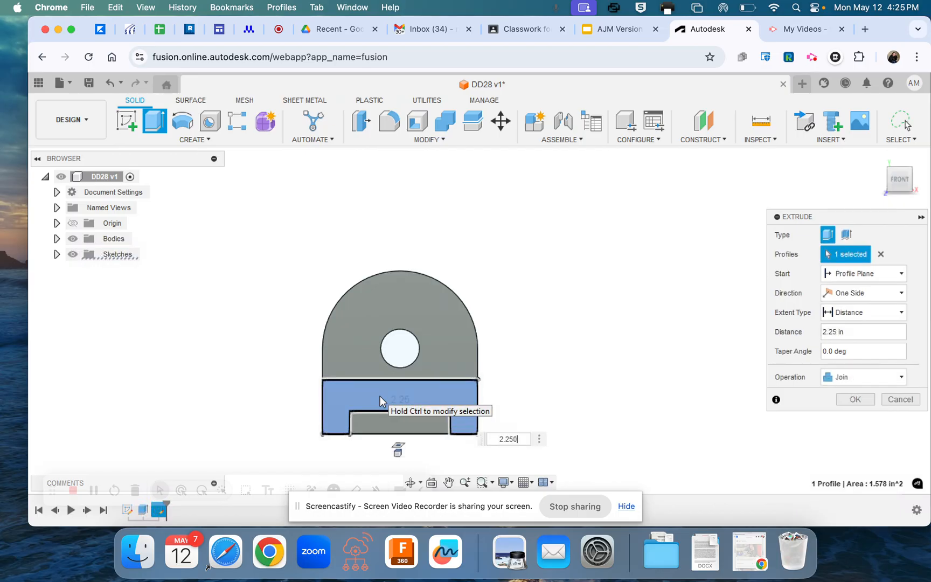
pyautogui.press('Return')
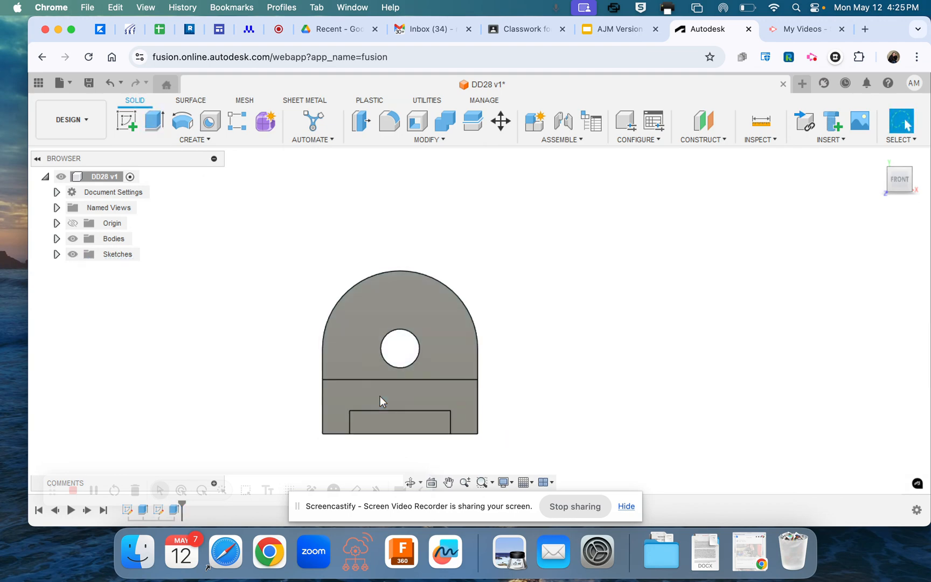
# Start a new sketch on the upper horizontal face of the extruded lower block.
pyautogui.moveTo(910, 175)
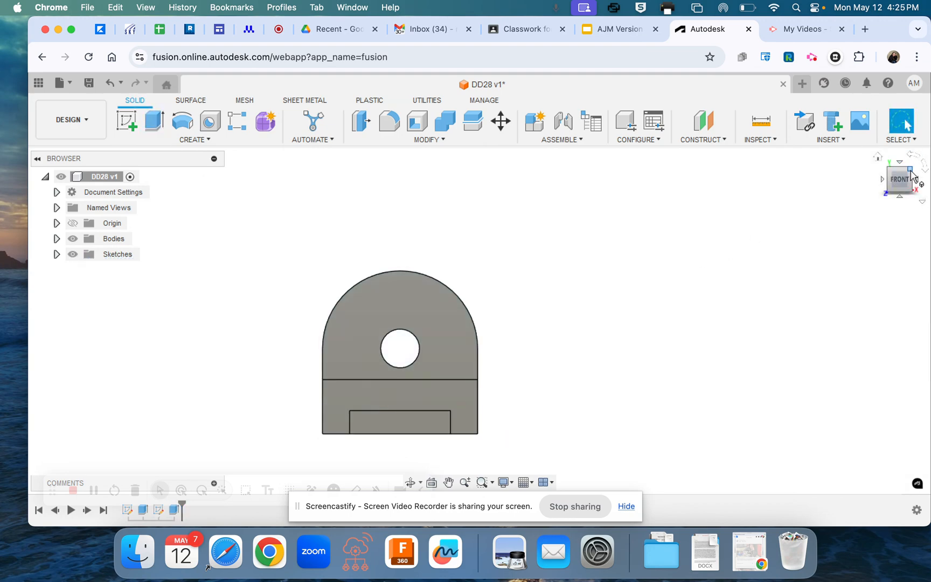
pyautogui.moveTo(910, 175)
pyautogui.mouseDown()
pyautogui.moveTo(887, 201)
pyautogui.moveTo(890, 187)
pyautogui.moveTo(905, 189)
pyautogui.moveTo(905, 207)
pyautogui.mouseUp()
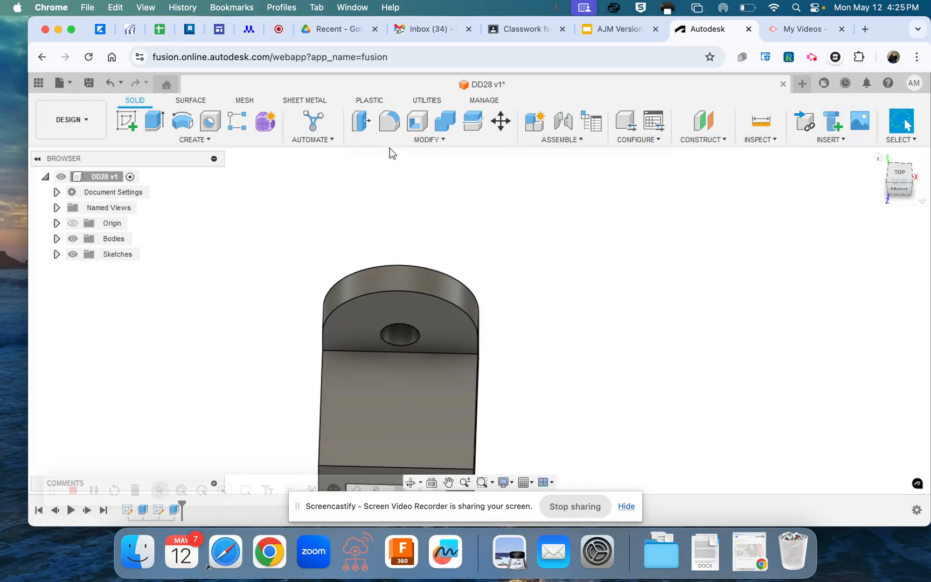
pyautogui.click(206, 140)
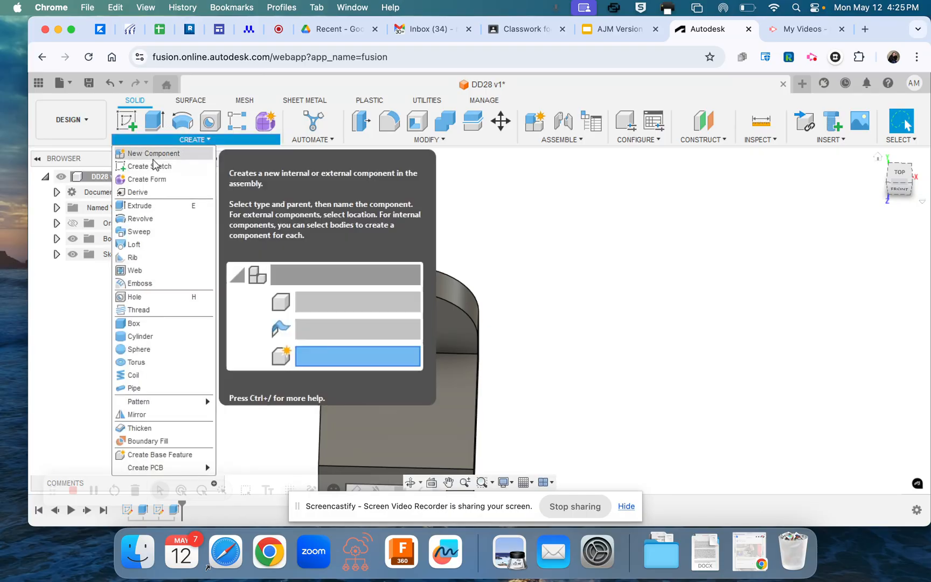
pyautogui.click(155, 171)
pyautogui.click(400, 392)
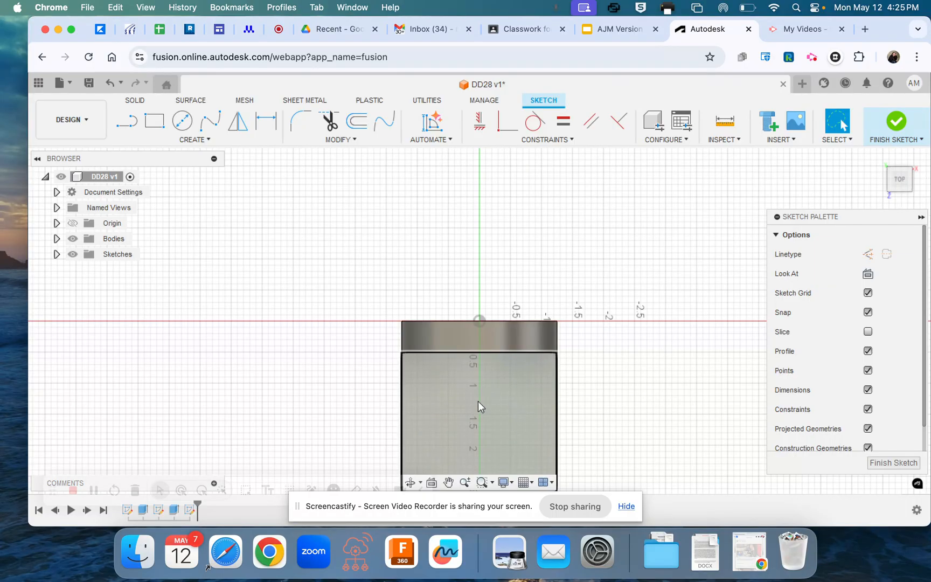
# Sketch a 0.5 in center-diameter circle on the block's top face, slightly left of the vertical axis and near the upright plate.
pyautogui.click(179, 141)
pyautogui.moveTo(210, 180)
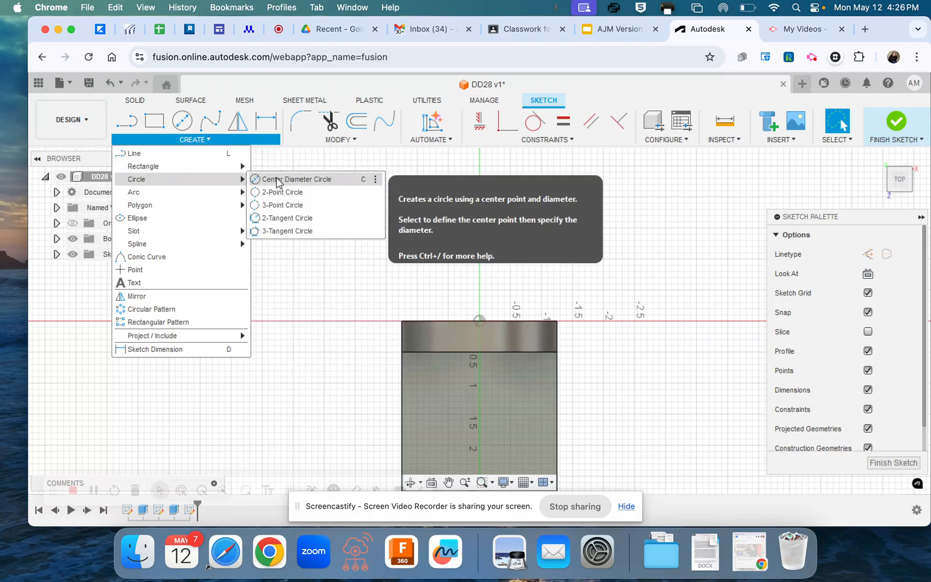
pyautogui.click(277, 181)
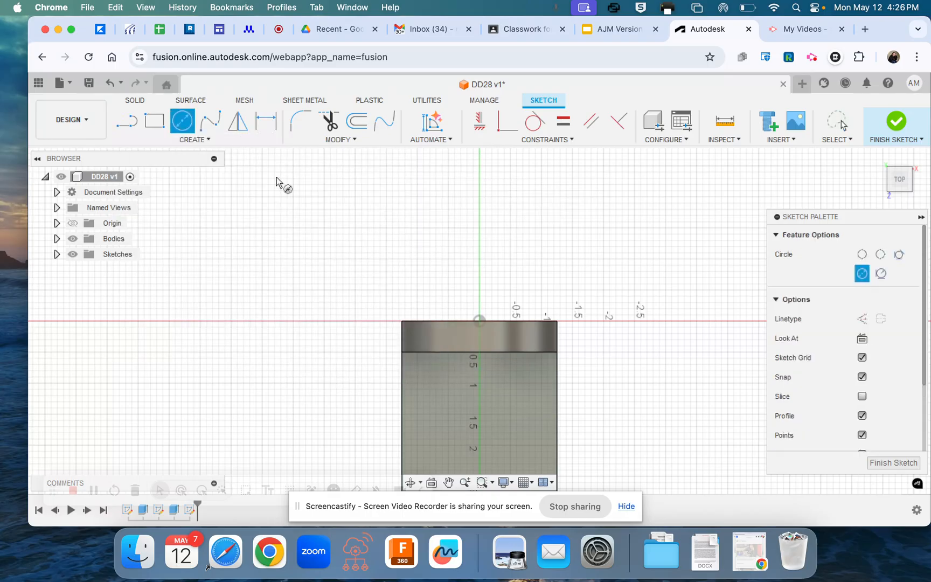
pyautogui.click(474, 388)
pyautogui.write('.5')
pyautogui.press('Return')
pyautogui.press('Escape')
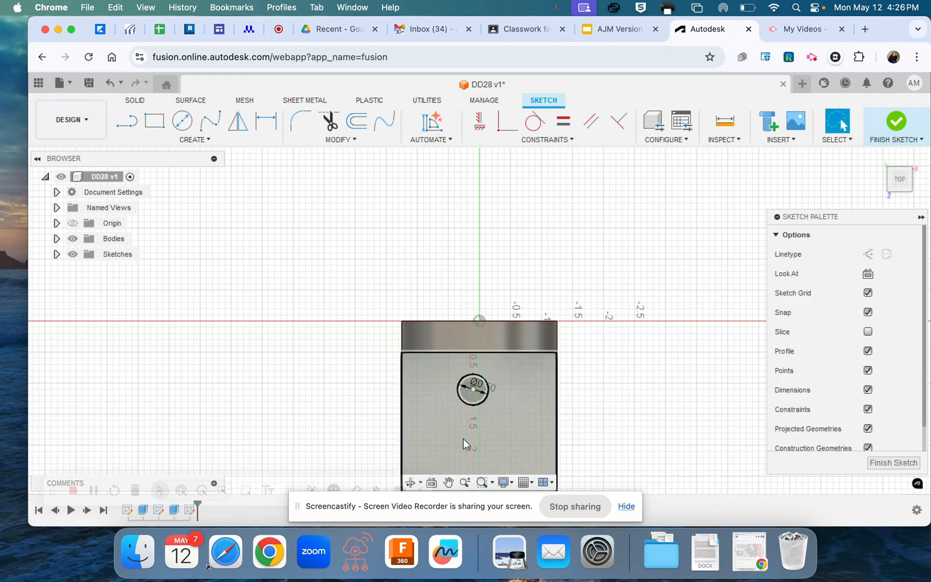
# Sketch a second 0.5 in center-diameter circle directly below the first one on the block's top face.
pyautogui.click(182, 121)
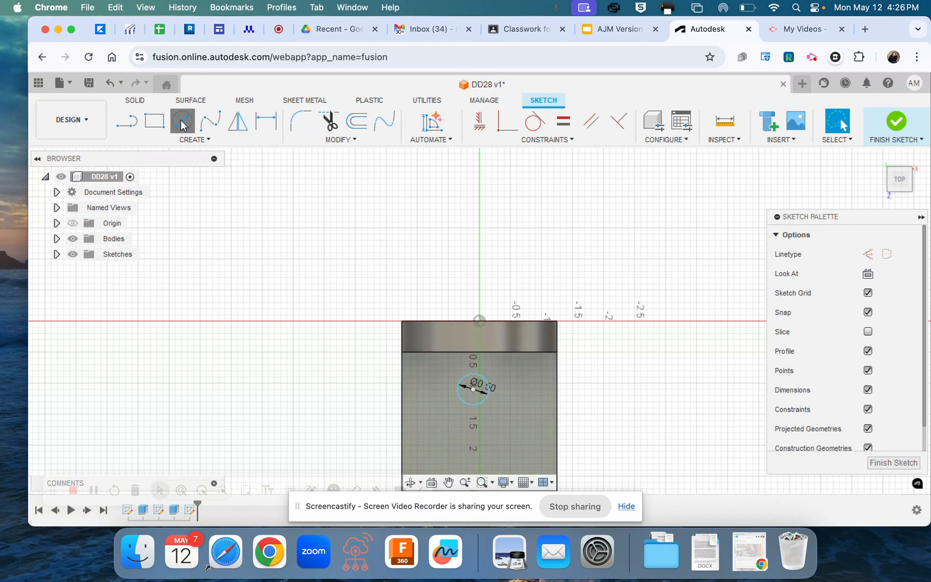
pyautogui.click(473, 426)
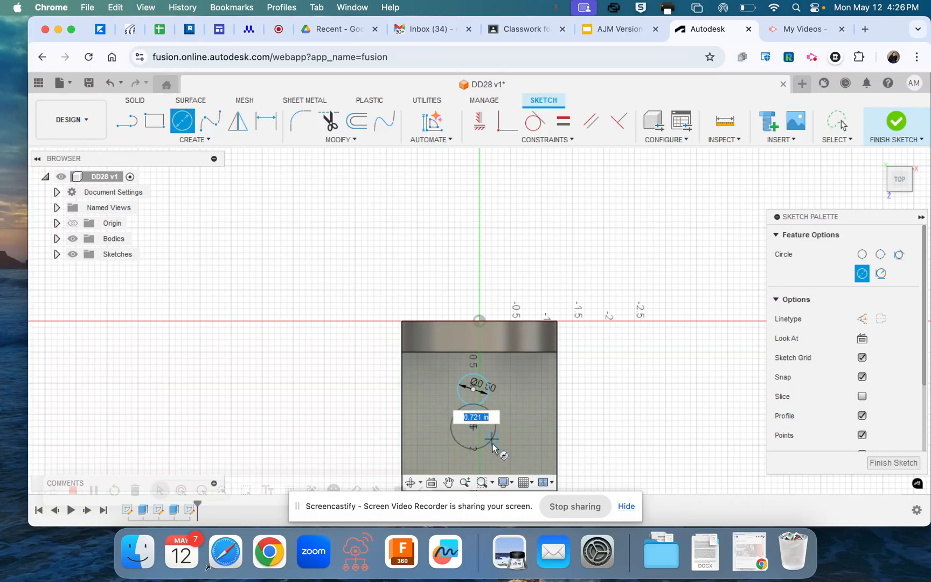
pyautogui.write('0.5')
pyautogui.press('Return')
pyautogui.press('Escape')
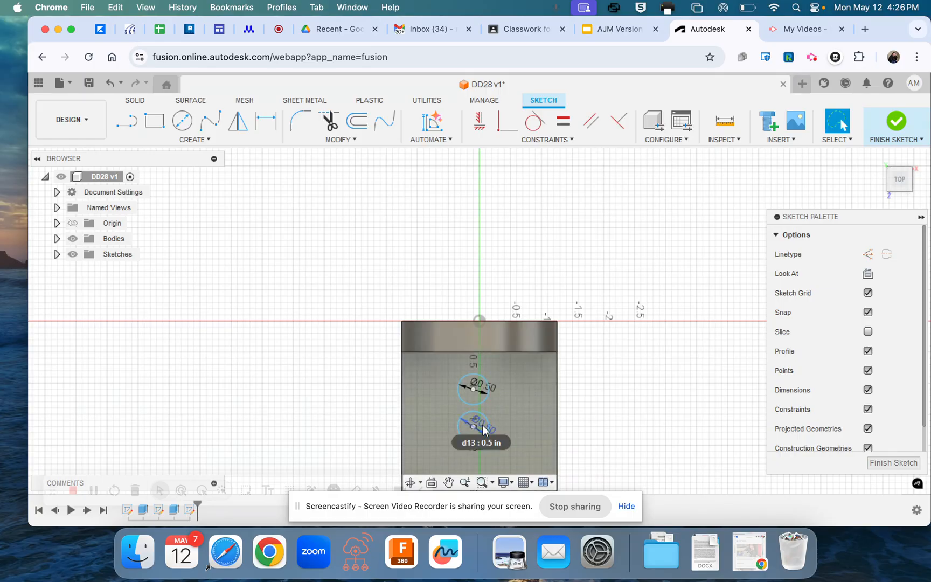
# Dimension the distance from the origin to the center of the circle nearer the plate and set it to 1.25 in.
pyautogui.press('d')
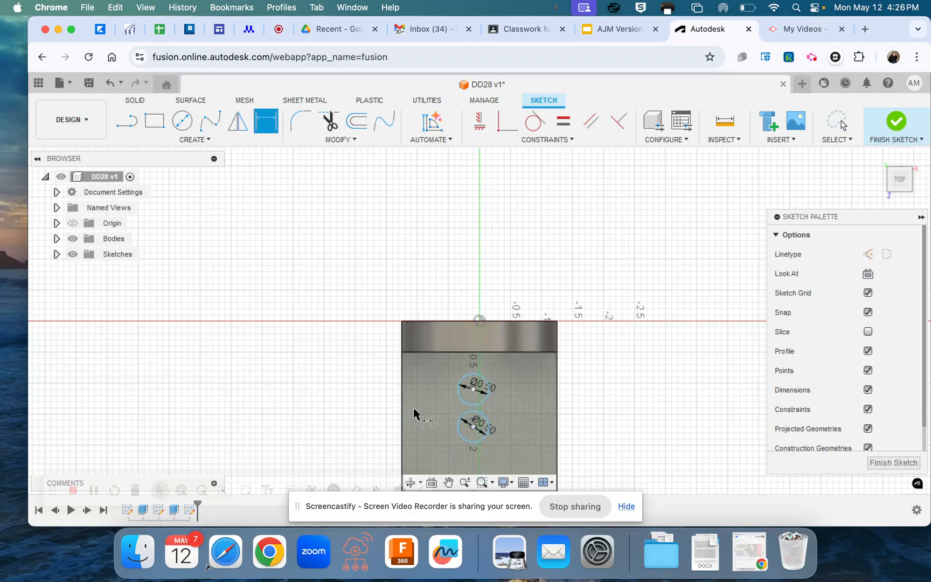
pyautogui.click(479, 321)
pyautogui.click(473, 390)
pyautogui.click(473, 390)
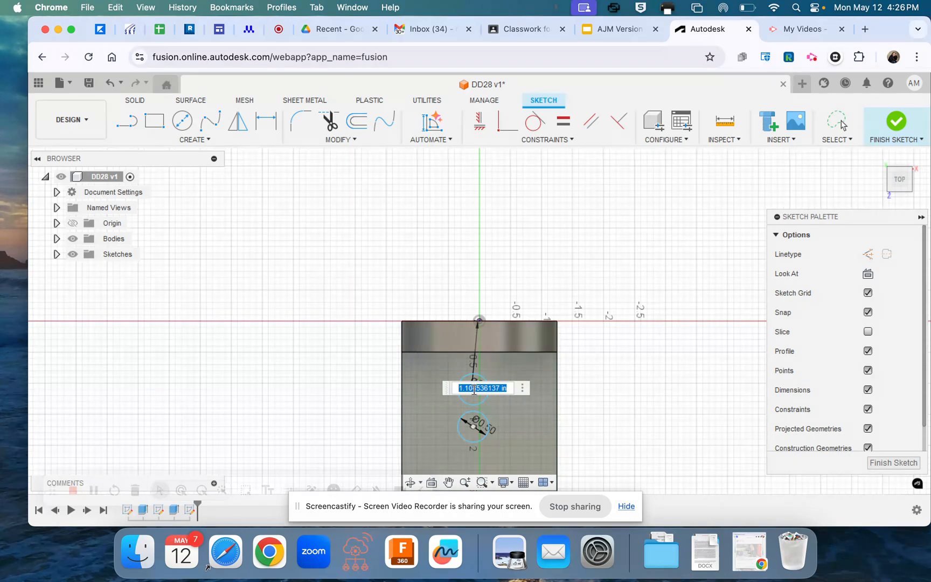
pyautogui.write('1.25')
pyautogui.press('Return')
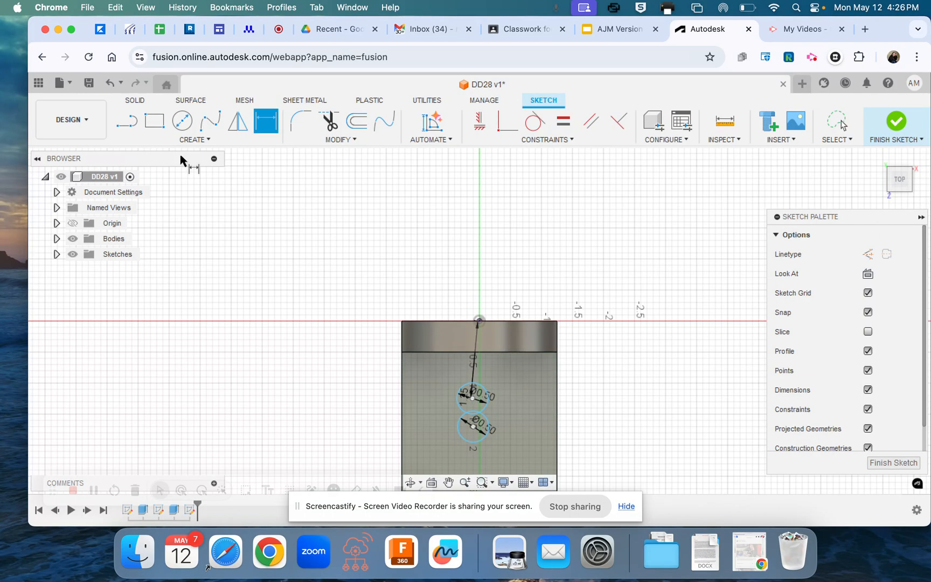
# Undo the 1.25 in dimension and both 0.5 in circles on the block's top face.
pyautogui.press('Escape')
pyautogui.click(111, 86)
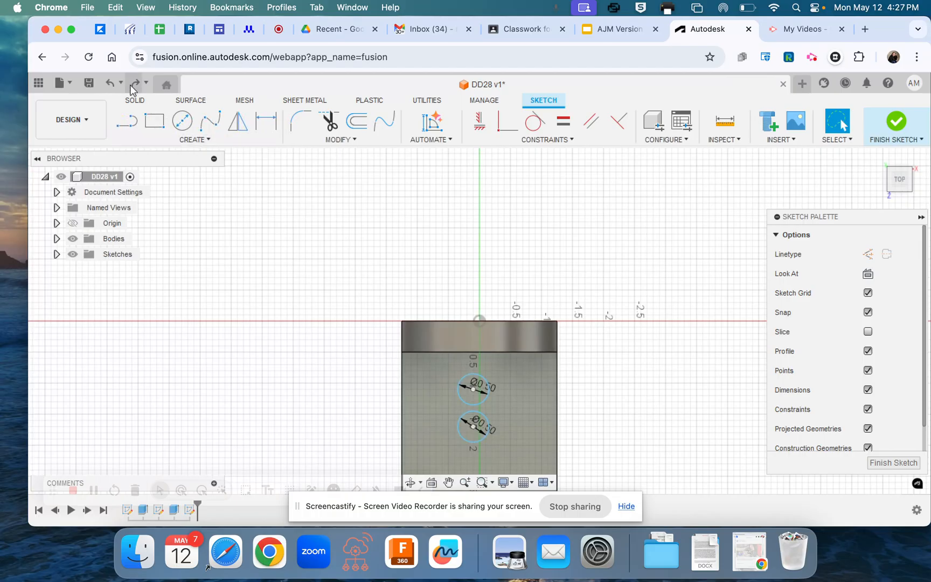
pyautogui.click(113, 85)
pyautogui.click(113, 84)
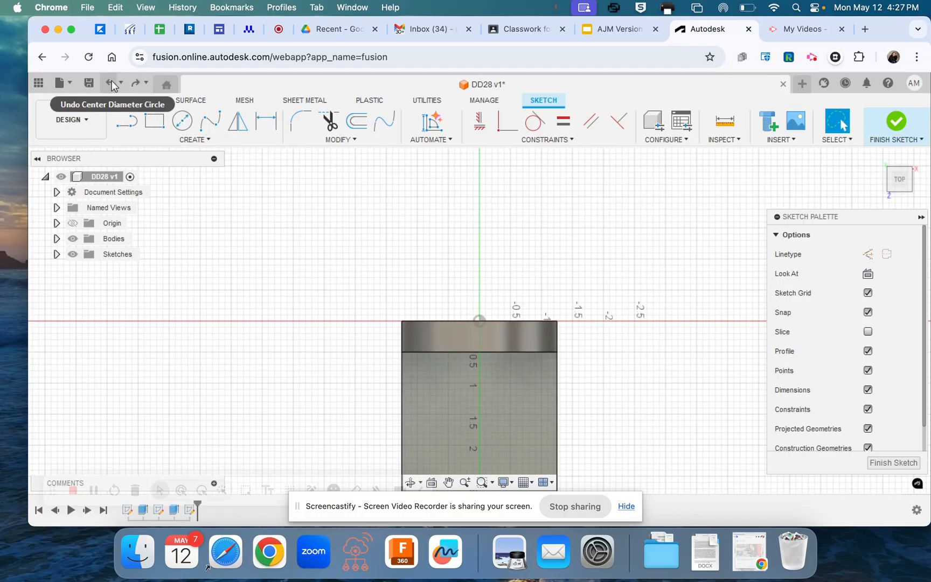
# Undo the emptied sketch and start a new sketch on the block's top face.
pyautogui.click(111, 84)
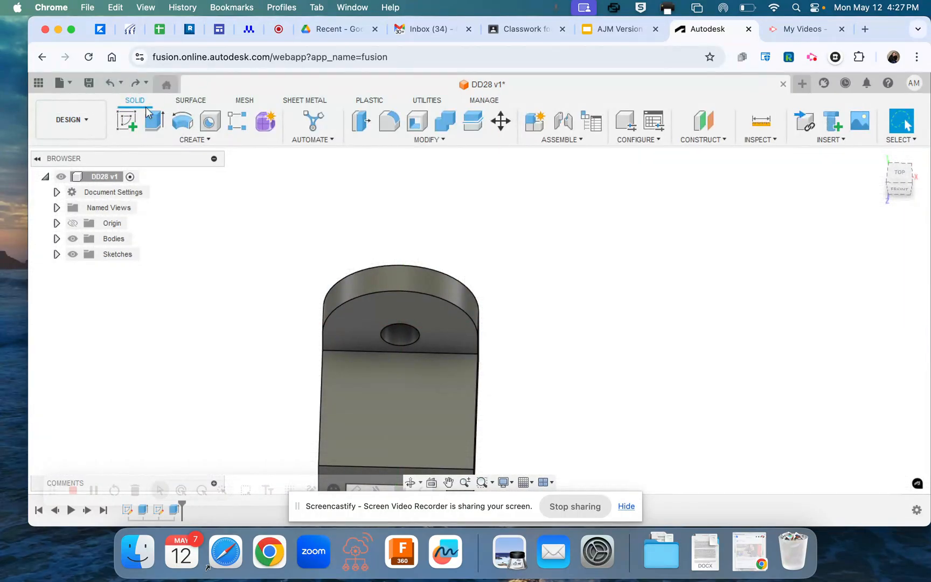
pyautogui.click(152, 143)
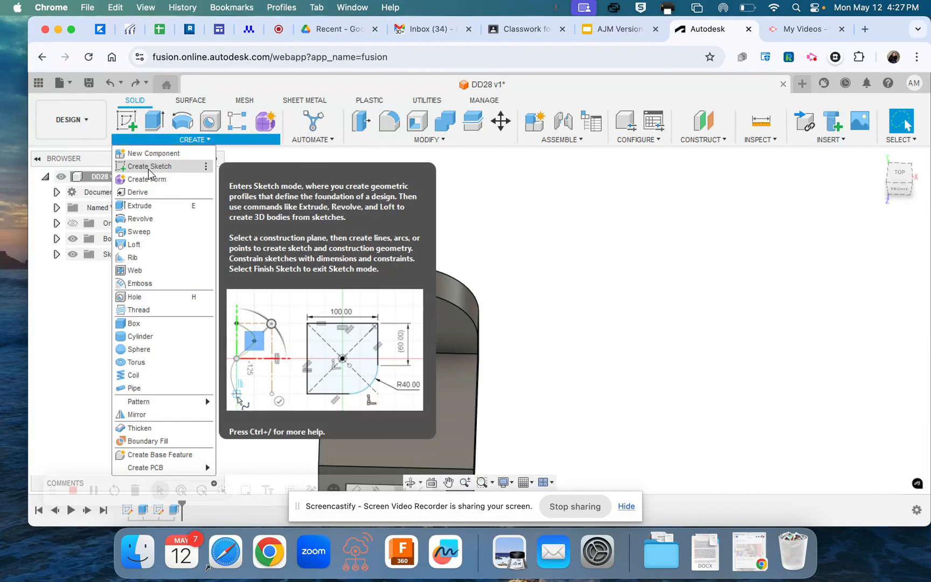
pyautogui.click(148, 167)
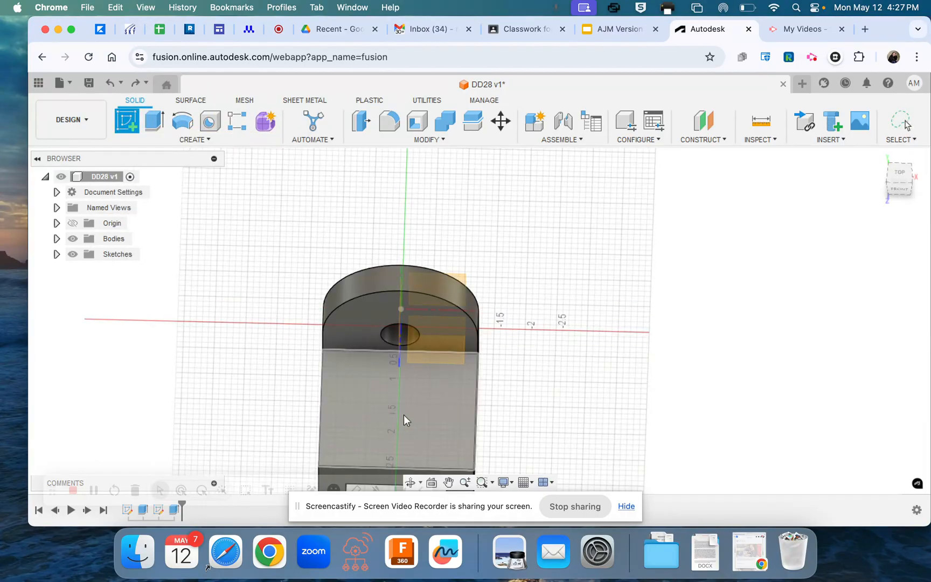
pyautogui.click(404, 415)
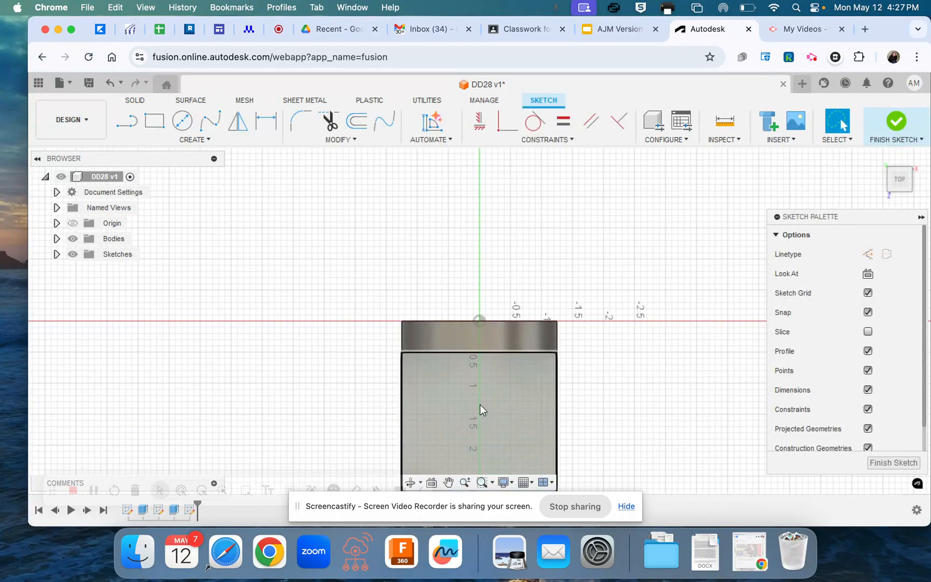
# Sketch a 0.5 in center-diameter circle centred on the vertical axis of the block's top face, near the upright plate.
pyautogui.scroll(-6, 488, 402)
pyautogui.scroll(10, 488, 402)
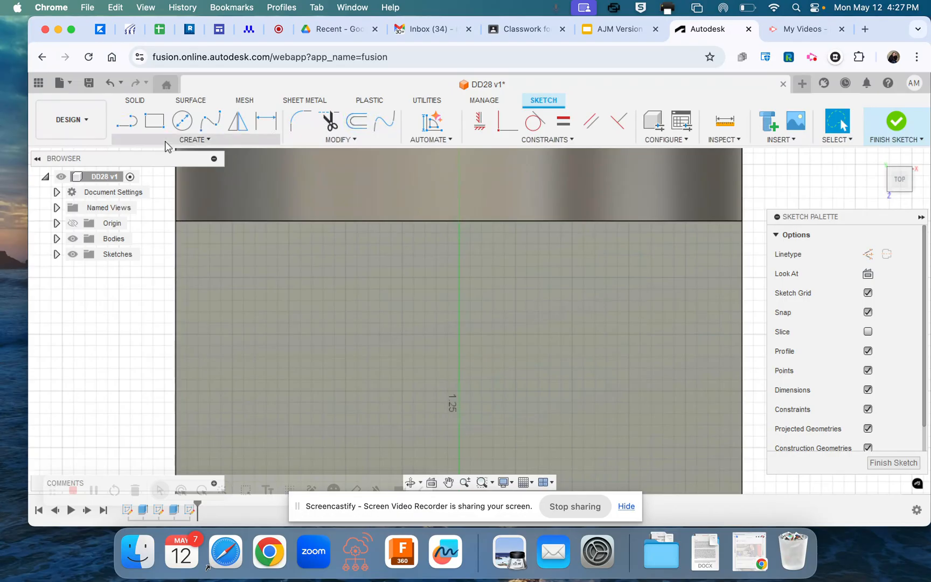
pyautogui.click(183, 121)
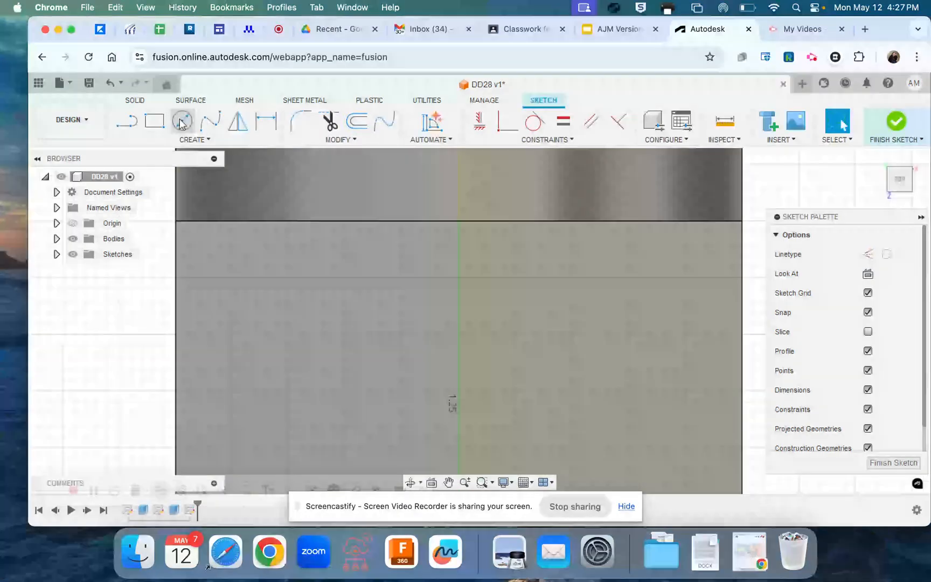
pyautogui.click(459, 328)
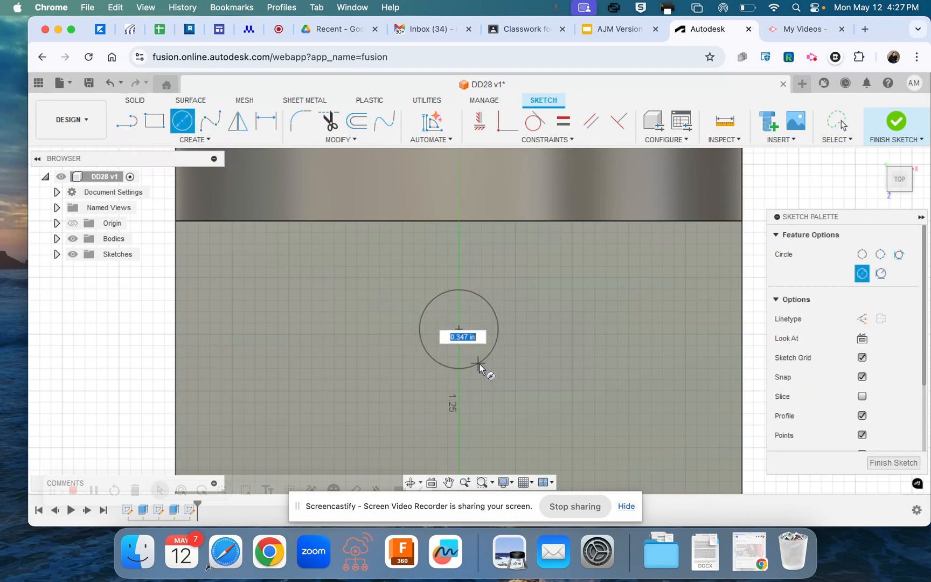
pyautogui.press('BackSpace')
pyautogui.write('.5')
pyautogui.press('Return')
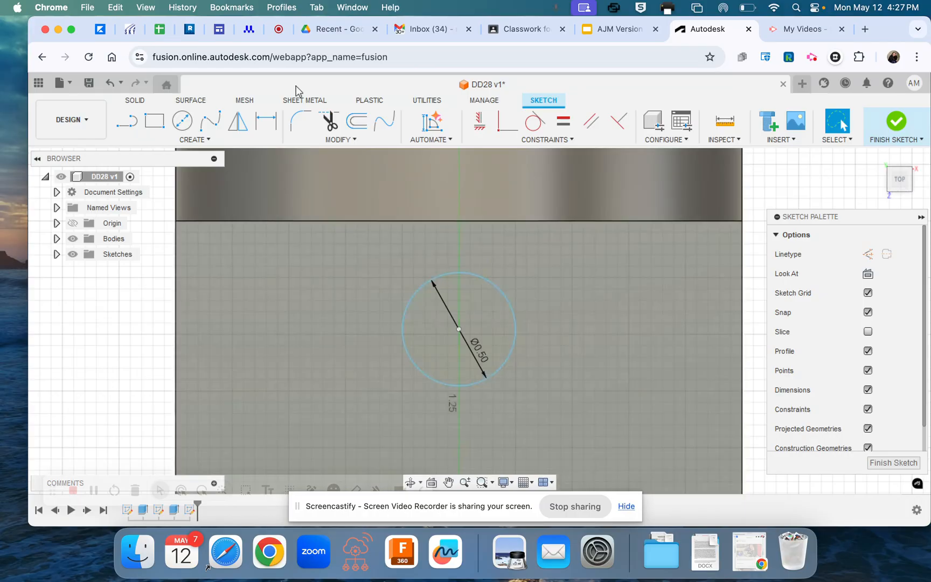
# Sketch a second 0.5 in center-diameter circle on the vertical axis, just below the first circle.
pyautogui.click(183, 121)
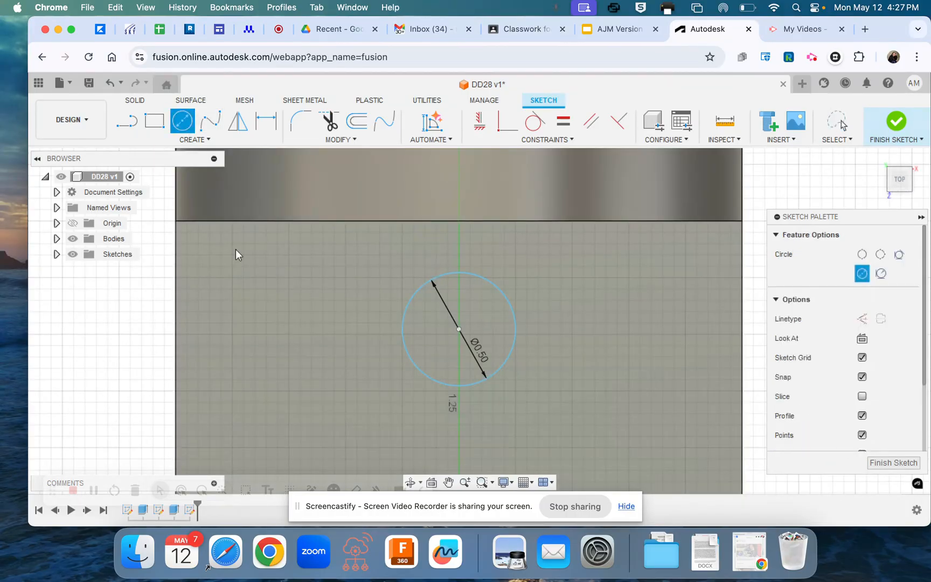
pyautogui.click(459, 437)
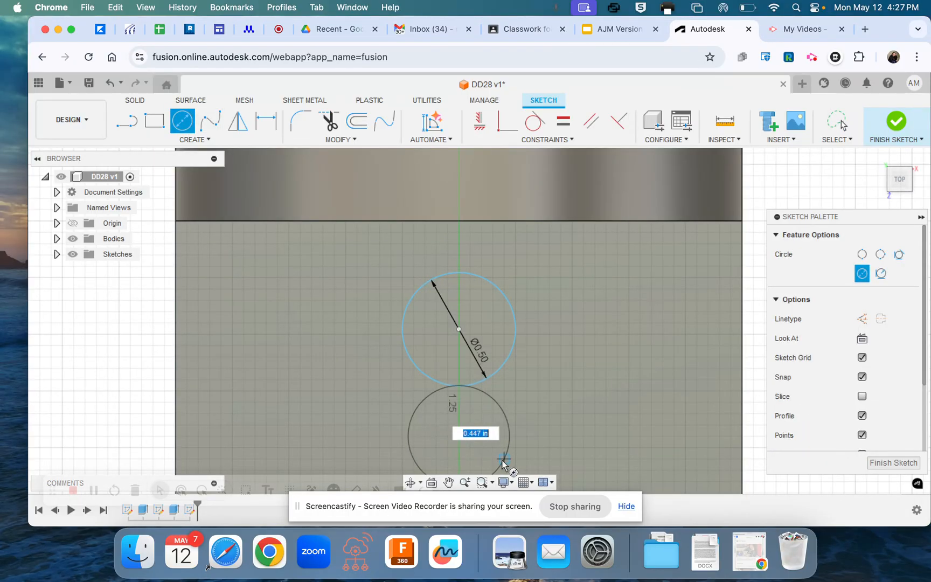
pyautogui.write('.5')
pyautogui.press('Return')
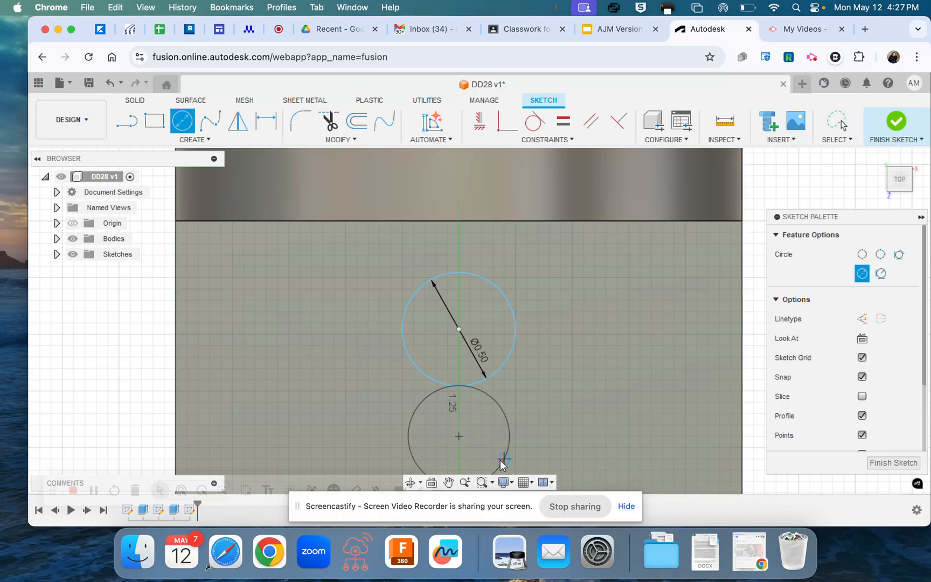
pyautogui.press('Escape')
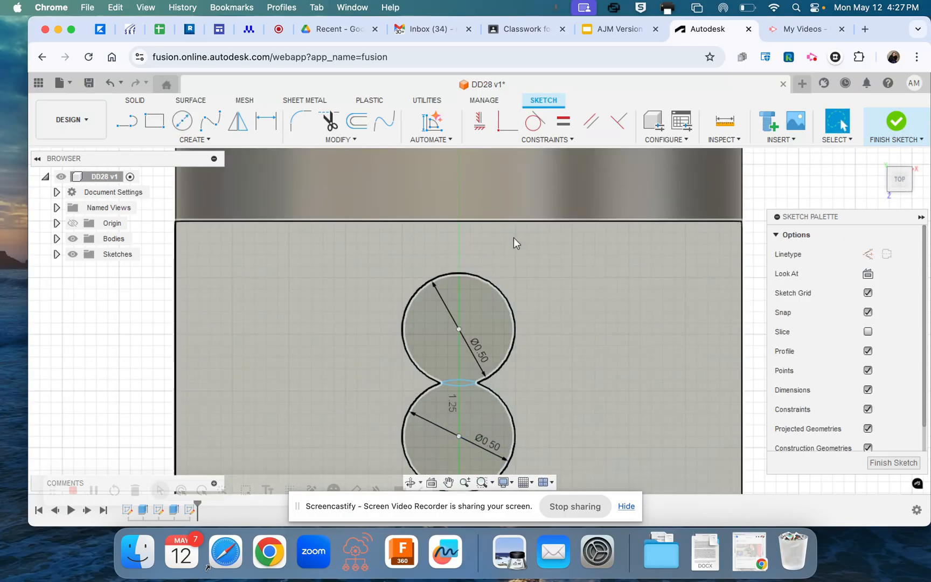
# Dimension the distance from the origin to the center of the circle farther from the plate and set it to 2 in.
pyautogui.scroll(1, 513, 237)
pyautogui.scroll(-3, 514, 237)
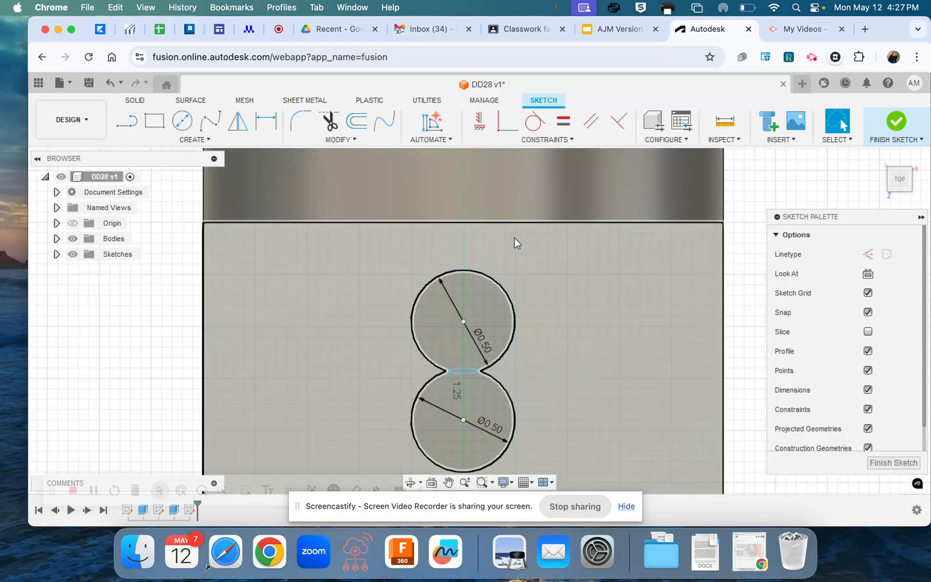
pyautogui.scroll(-4, 514, 237)
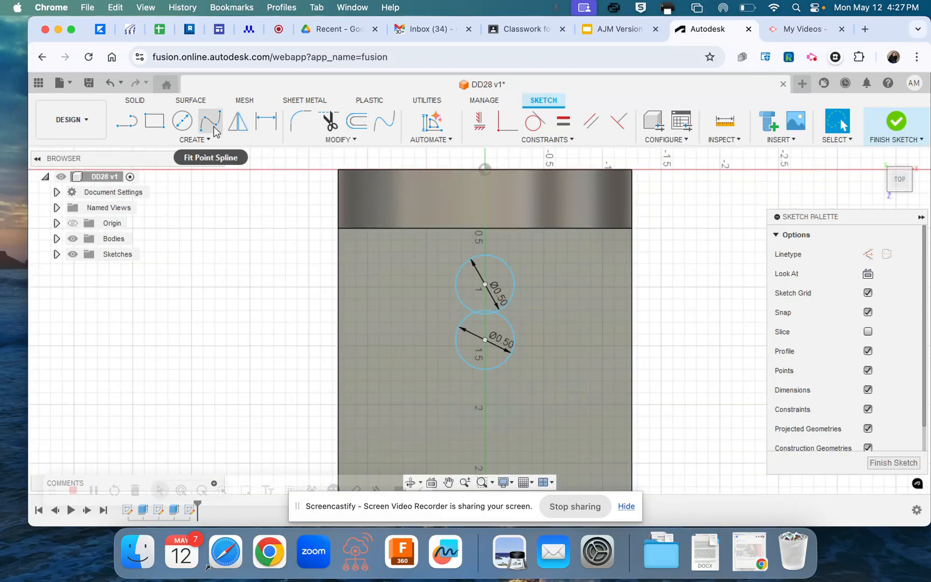
pyautogui.click(265, 120)
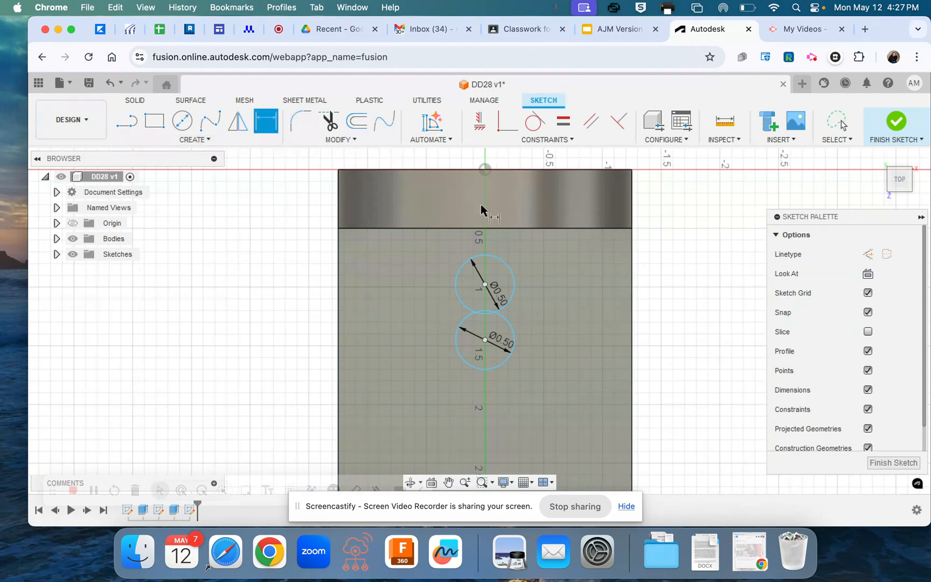
pyautogui.click(485, 170)
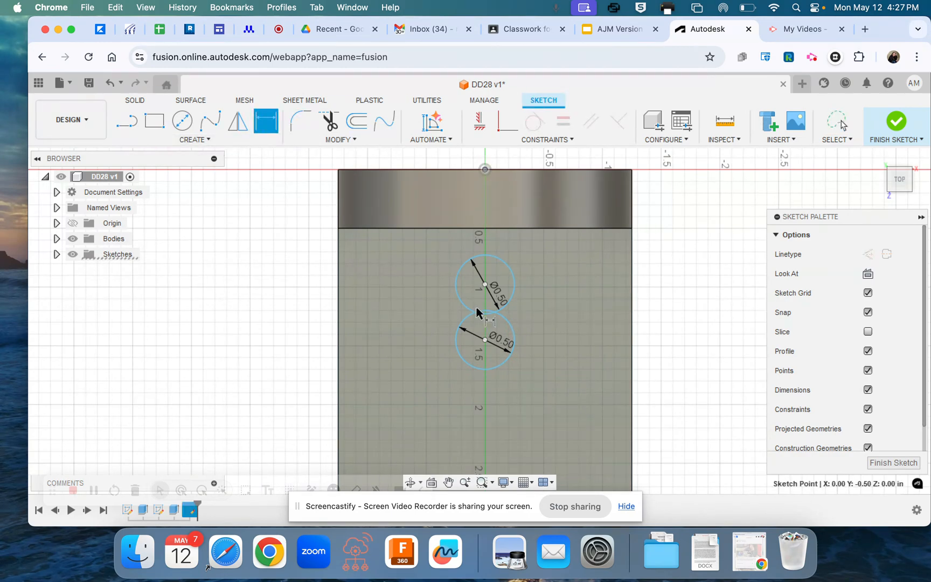
pyautogui.click(485, 340)
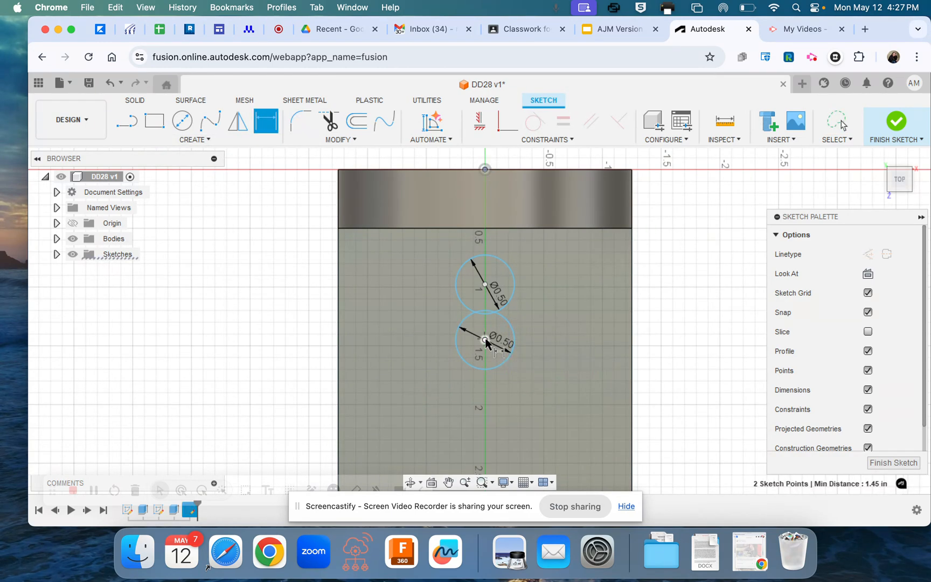
pyautogui.click(487, 340)
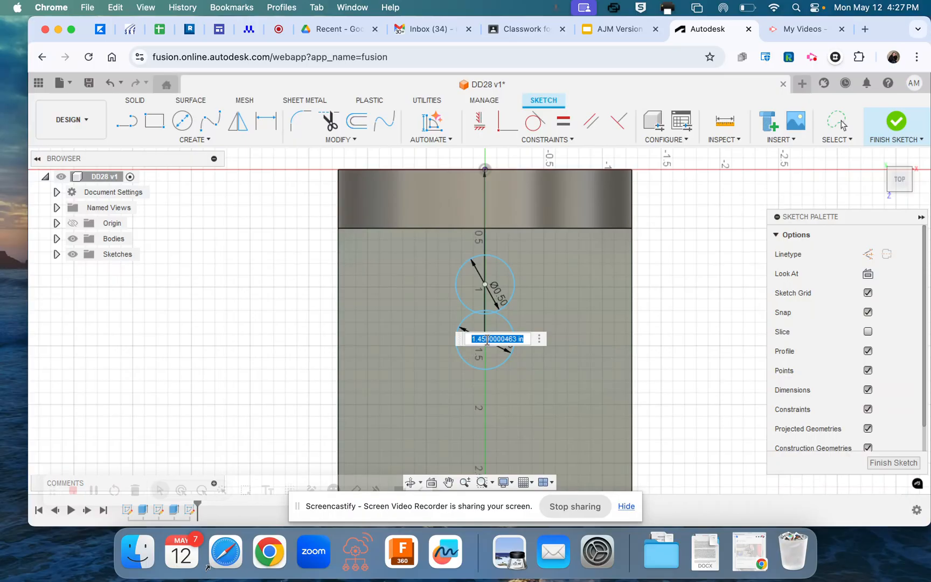
pyautogui.write('2')
pyautogui.press('Return')
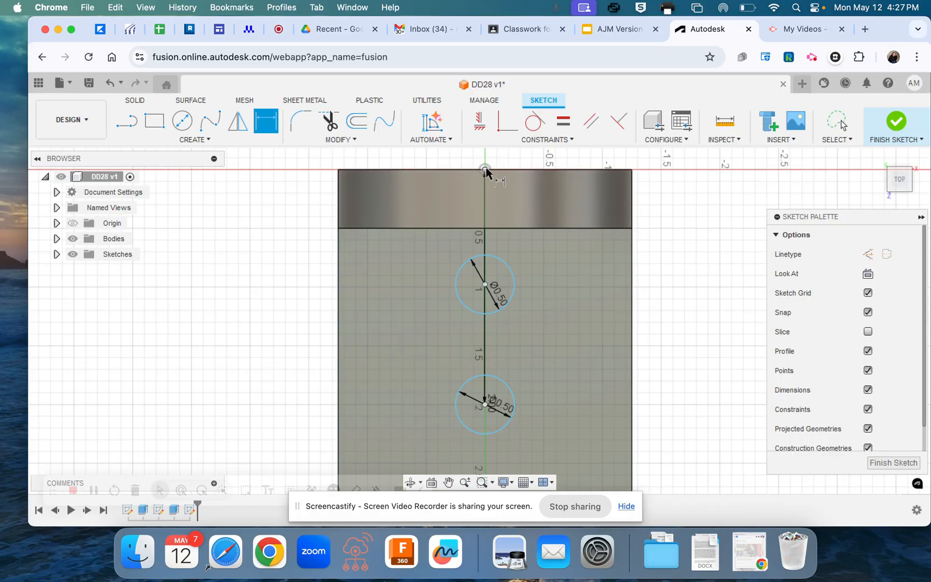
# Dimension the origin to the center of the circle nearer the plate at 1.25 in and finish the sketch.
pyautogui.click(485, 170)
pyautogui.click(486, 284)
pyautogui.click(487, 283)
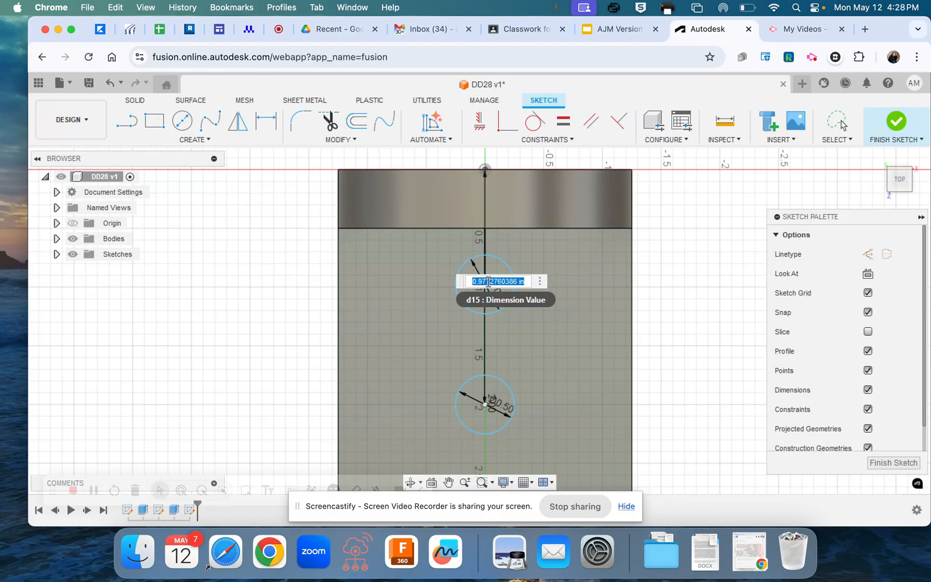
pyautogui.write('1.25')
pyautogui.press('Return')
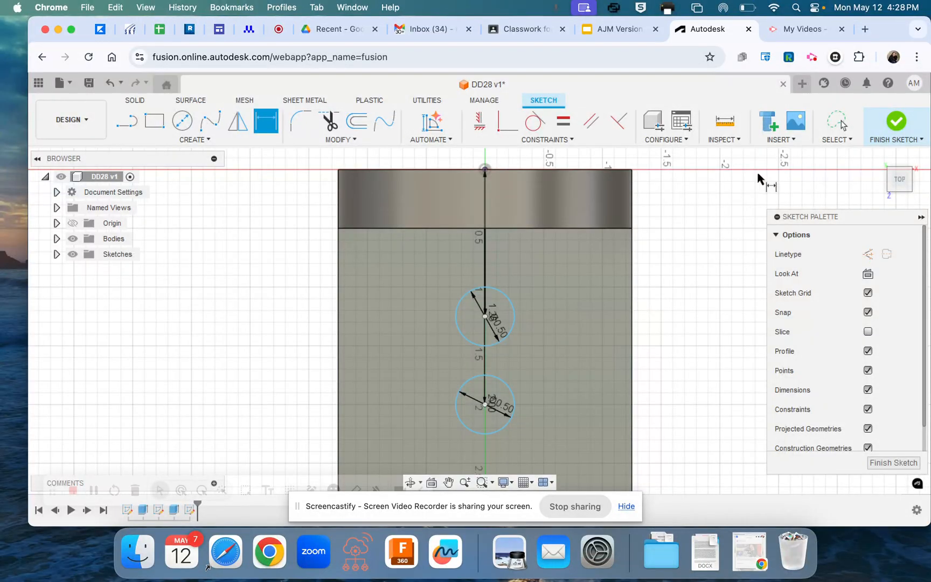
pyautogui.click(903, 129)
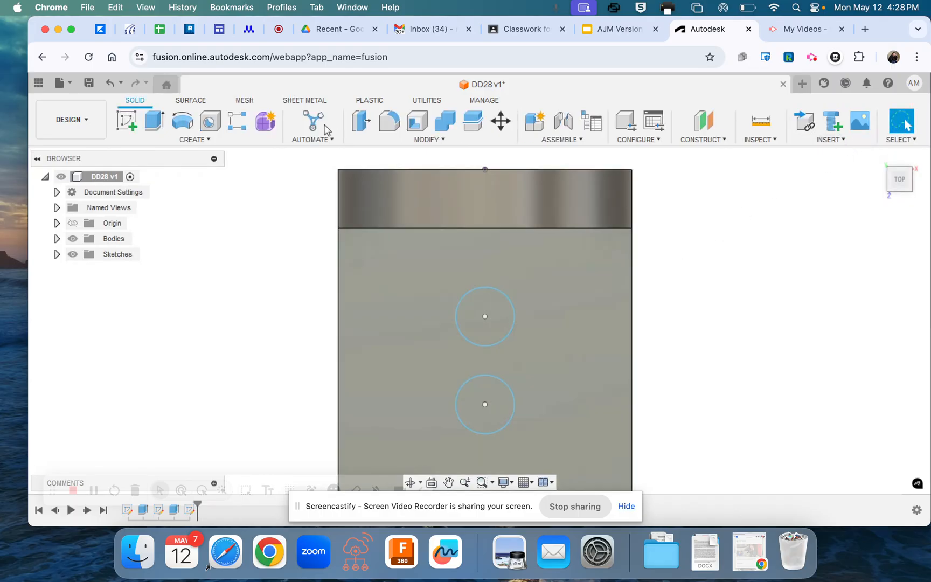
# Extrude both 0.5 in circles by -1 in as a Cut to make two holes through the block.
pyautogui.click(172, 143)
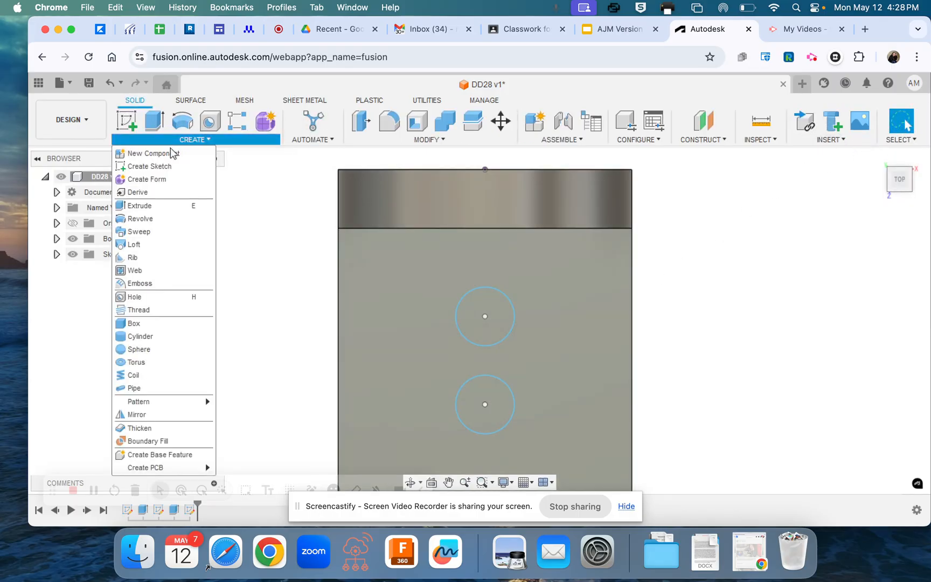
pyautogui.click(139, 206)
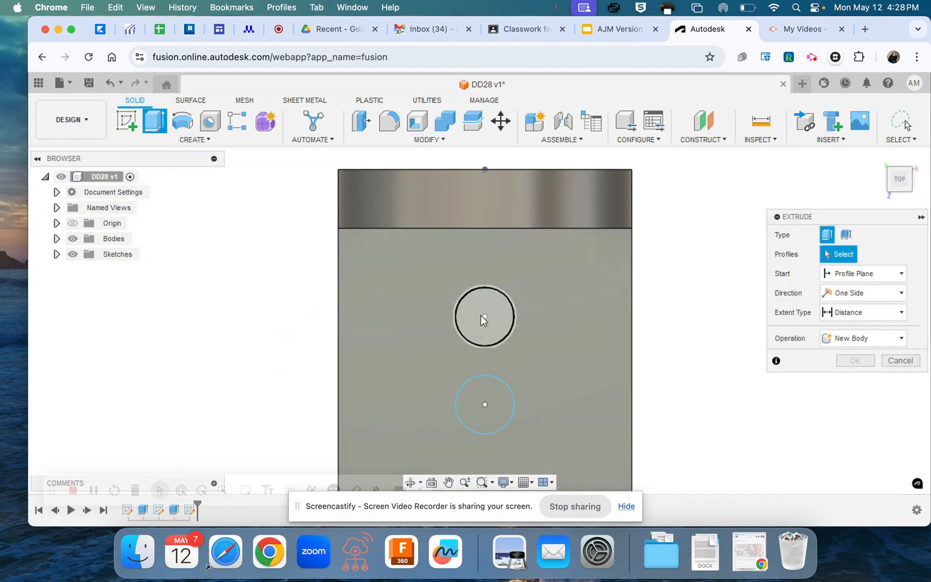
pyautogui.click(480, 319)
pyautogui.click(495, 406)
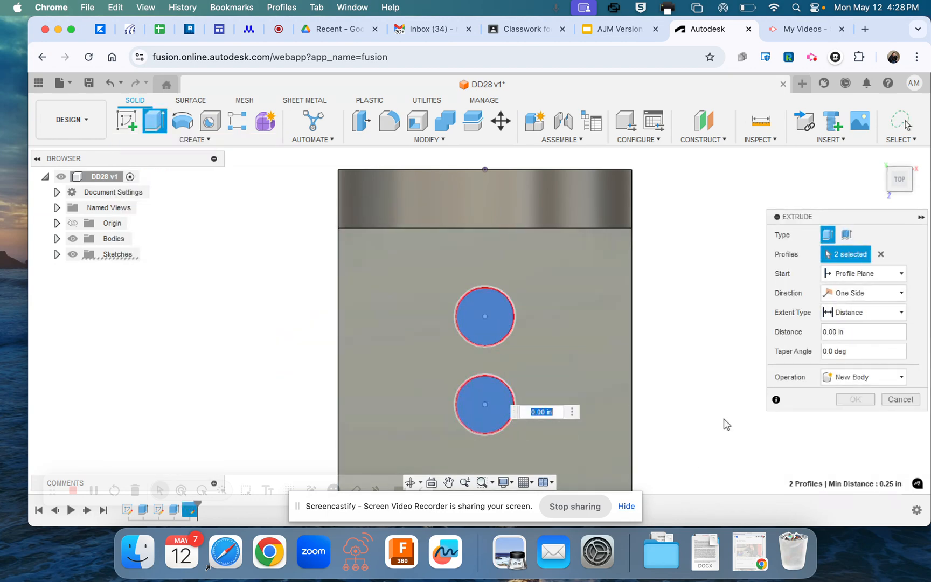
pyautogui.click(862, 377)
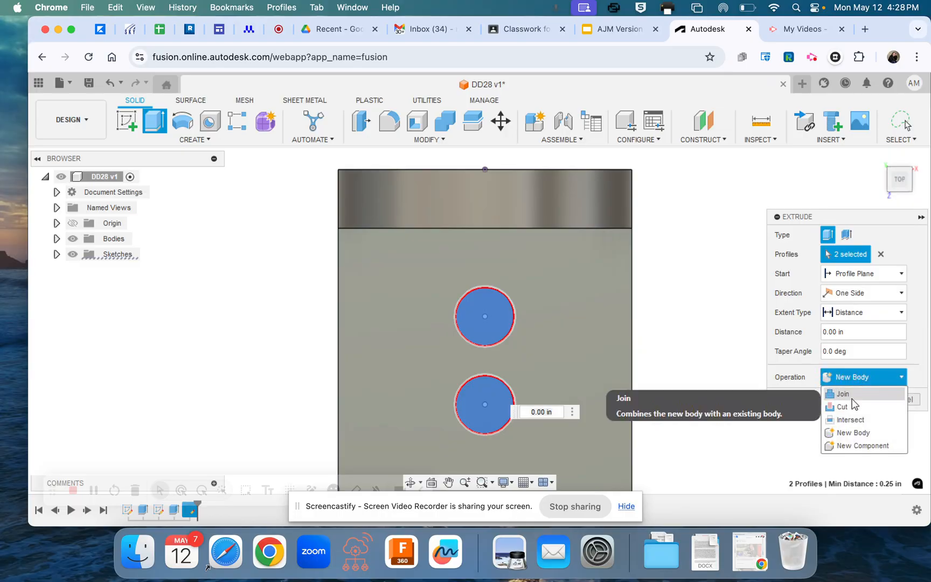
pyautogui.click(841, 407)
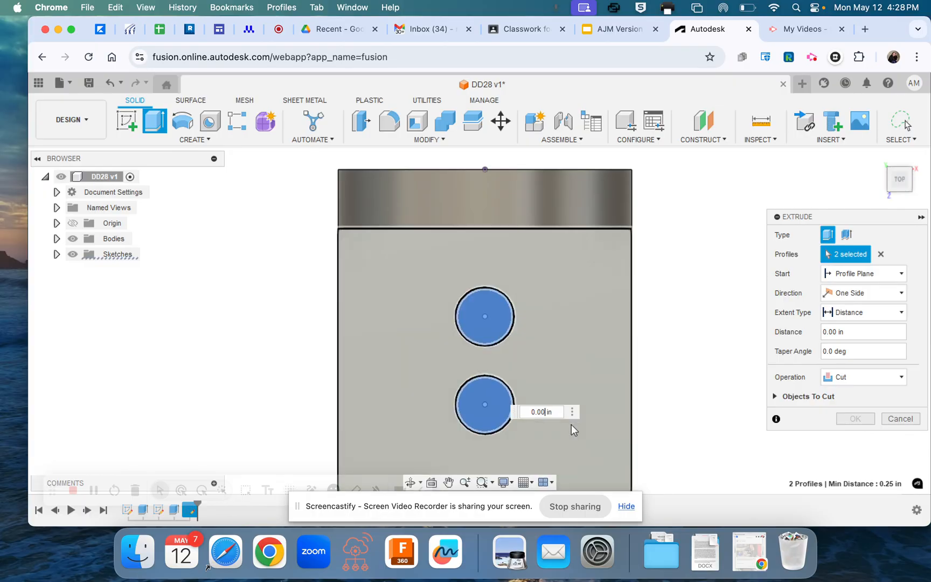
pyautogui.press('BackSpace')
pyautogui.press('BackSpace')
pyautogui.press('BackSpace')
pyautogui.press('BackSpace')
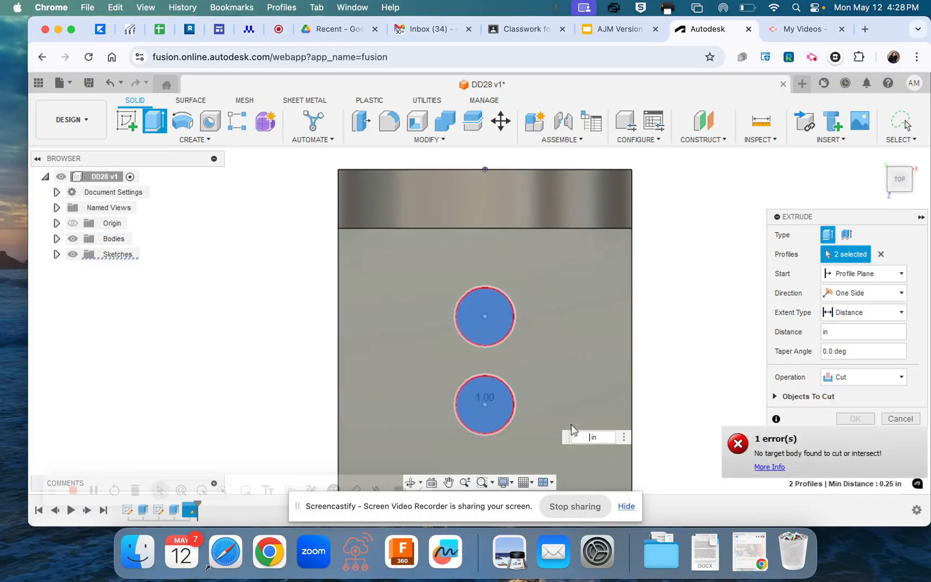
pyautogui.write('-1')
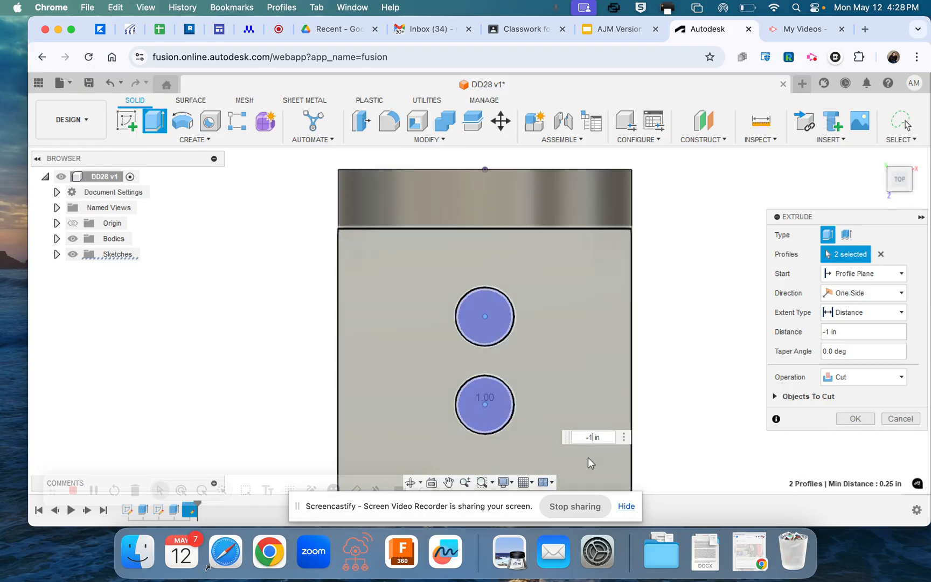
pyautogui.press('Return')
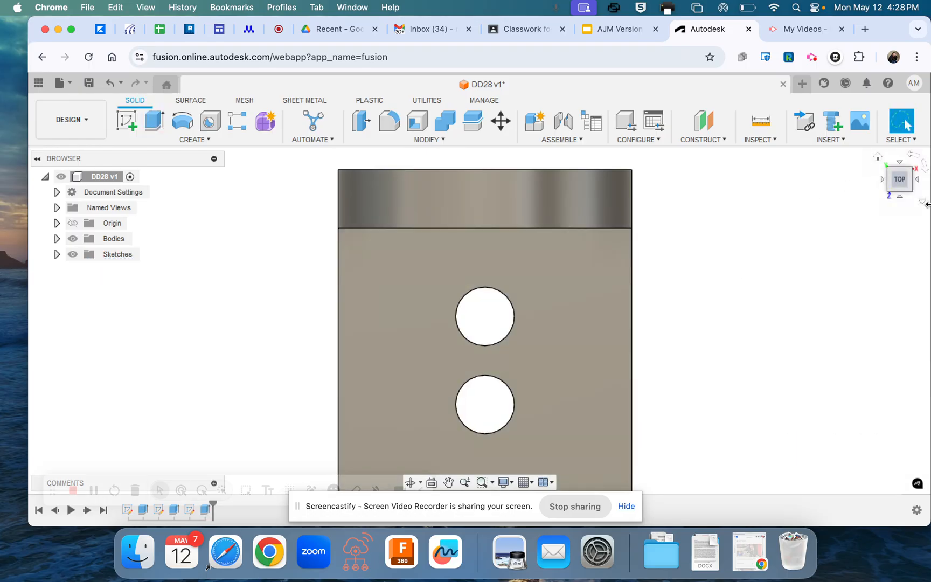
# Save the design as a new version with the description "User Saved".
pyautogui.moveTo(903, 185)
pyautogui.mouseDown()
pyautogui.moveTo(879, 182)
pyautogui.moveTo(865, 159)
pyautogui.mouseUp()
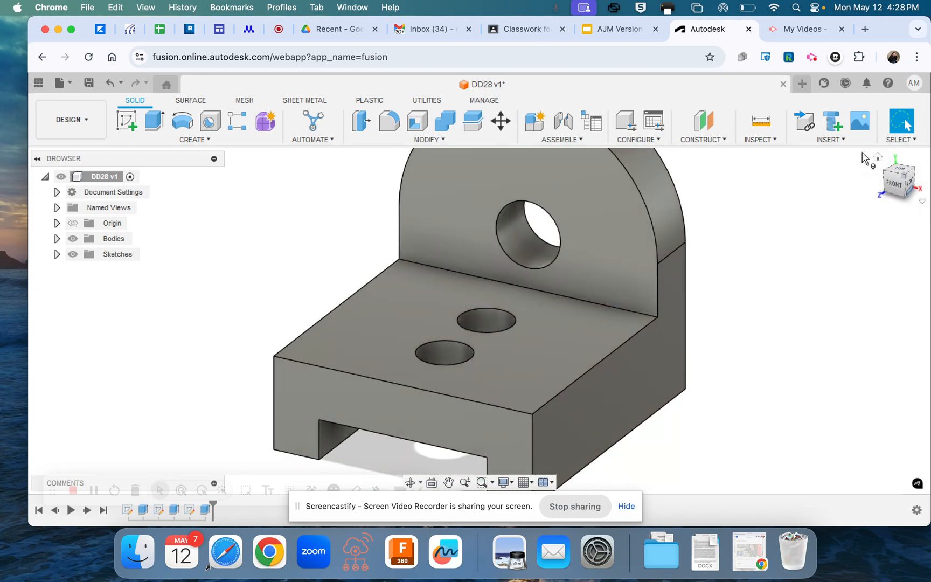
pyautogui.click(88, 83)
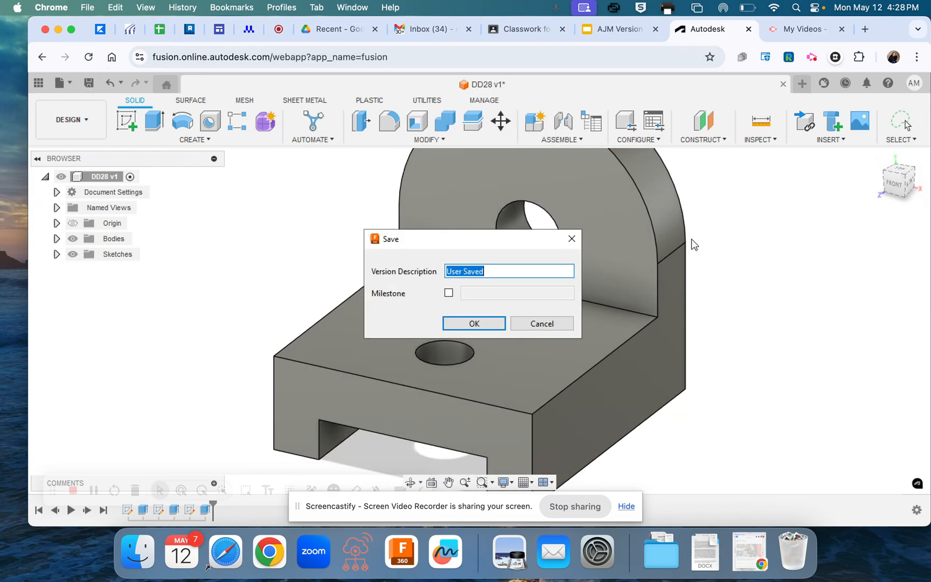
pyautogui.click(497, 325)
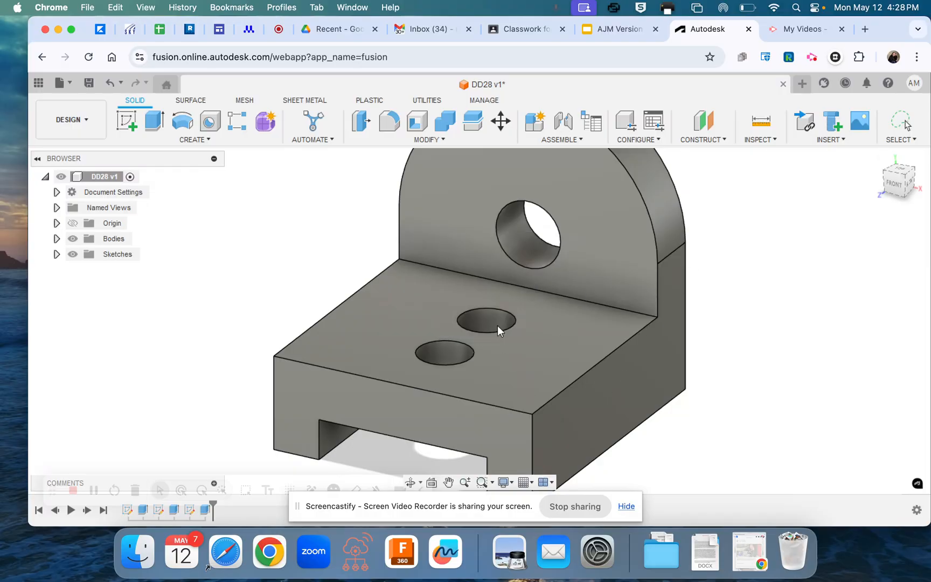